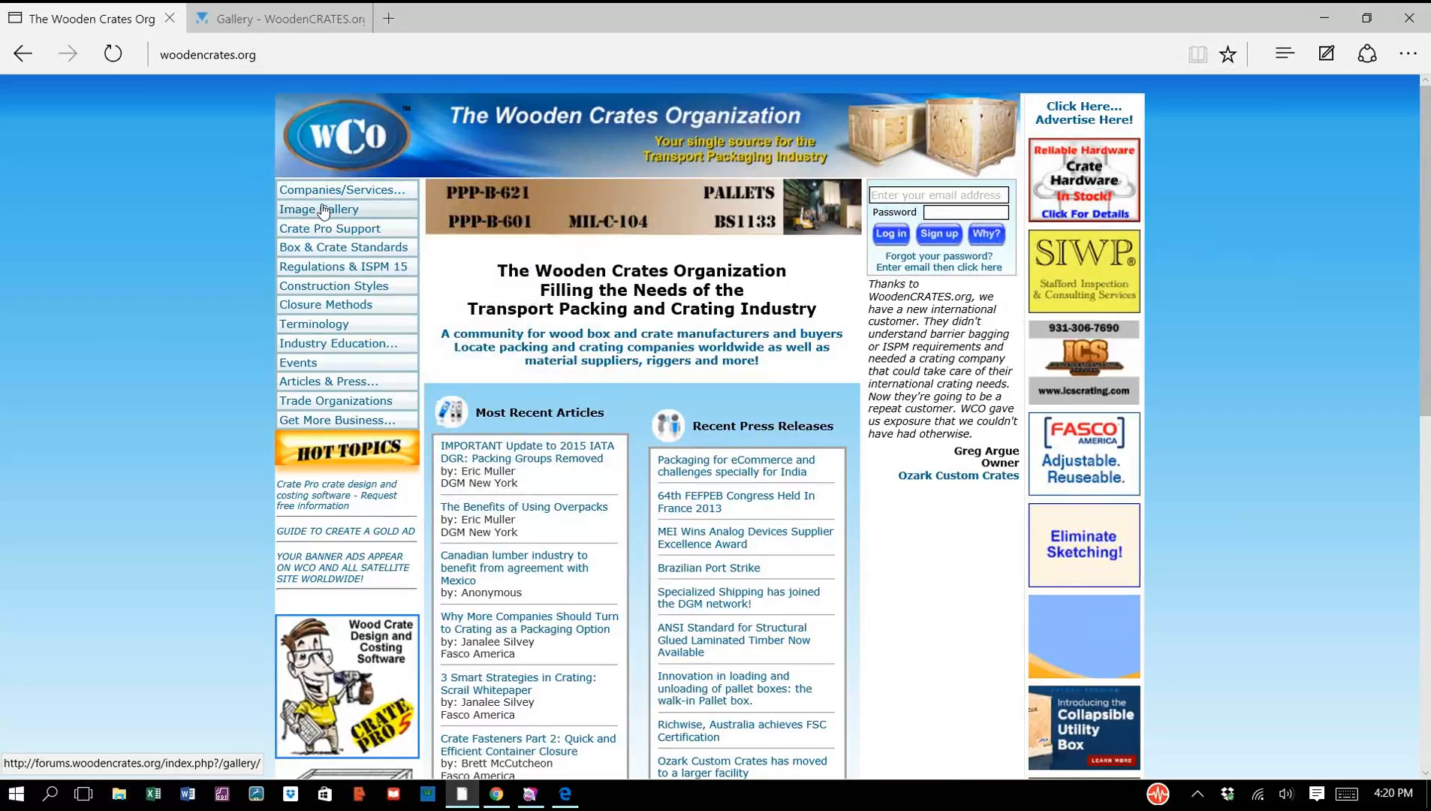
- Browse the style groups in the online gallery's Crate Pro Styles - Boxes, Crates & Pallets category
{"action": "left_click", "coordinate": [286, 21]}
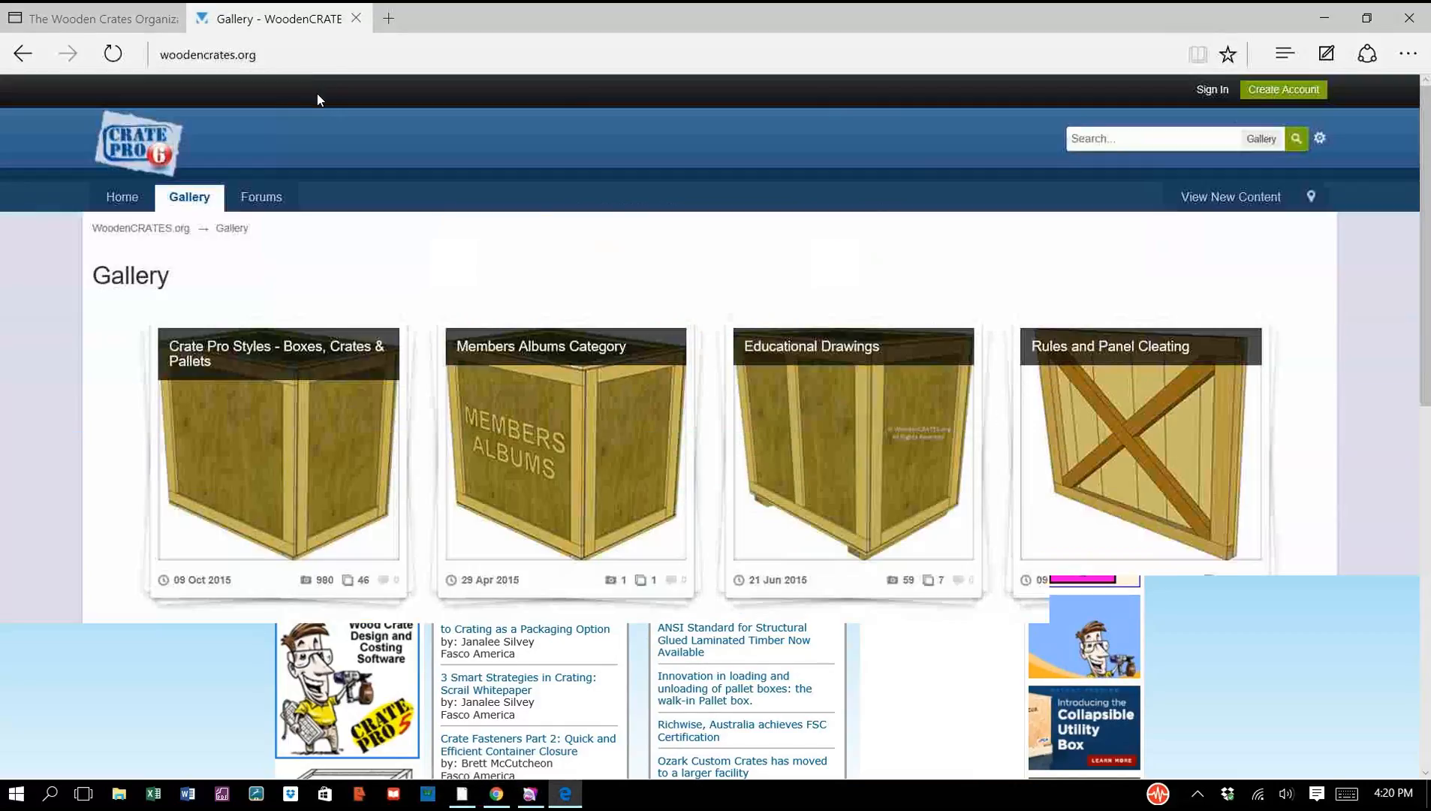
{"action": "left_click", "coordinate": [291, 412]}
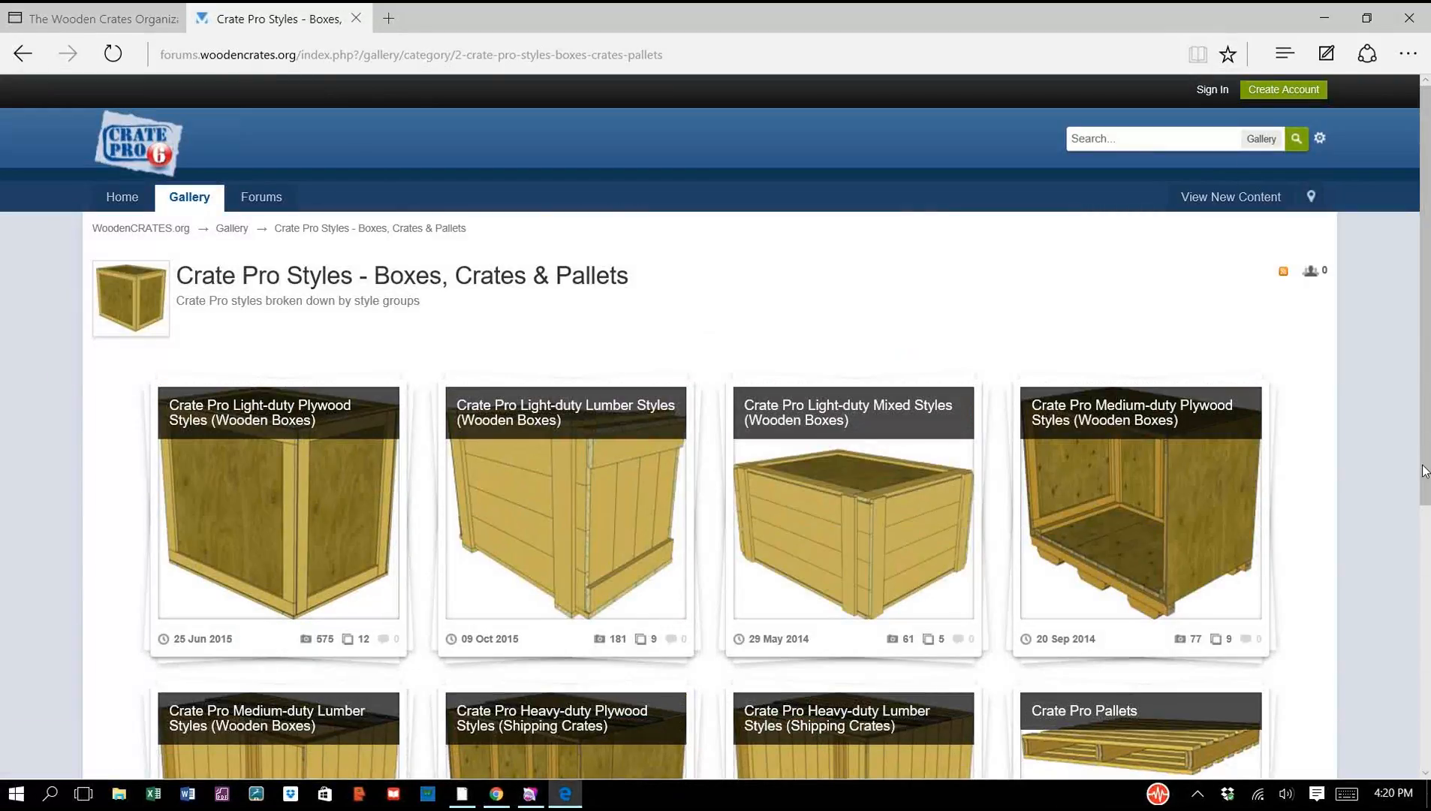
{"action": "scroll", "coordinate": [1414, 552], "scroll_direction": "down", "scroll_amount": 2}
{"action": "scroll", "coordinate": [1414, 552], "scroll_direction": "down", "scroll_amount": 1}
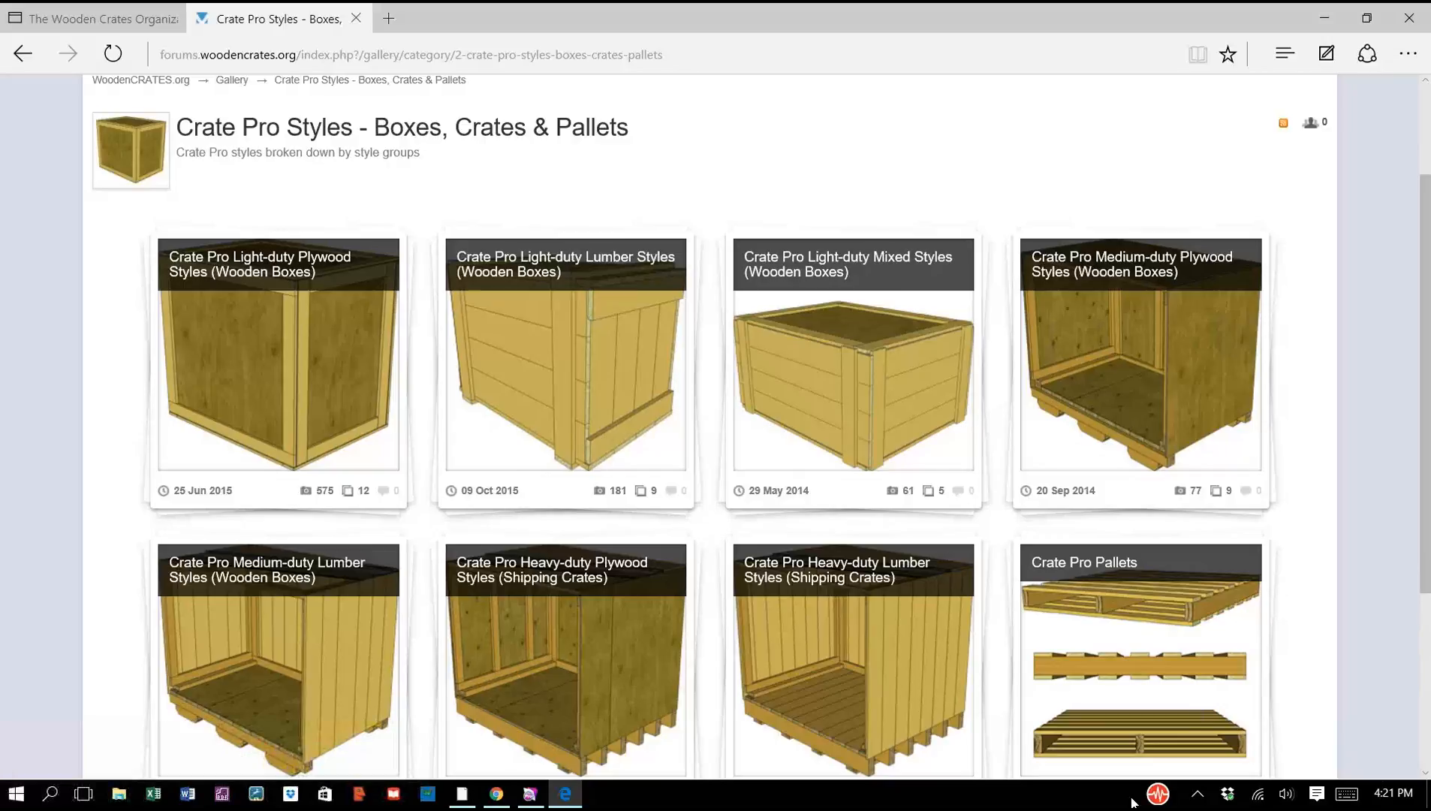
- Switch to Crate Pro 6 and review the crate styles, descriptions and preferred markings in the Styles preferences
{"action": "left_click", "coordinate": [530, 796]}
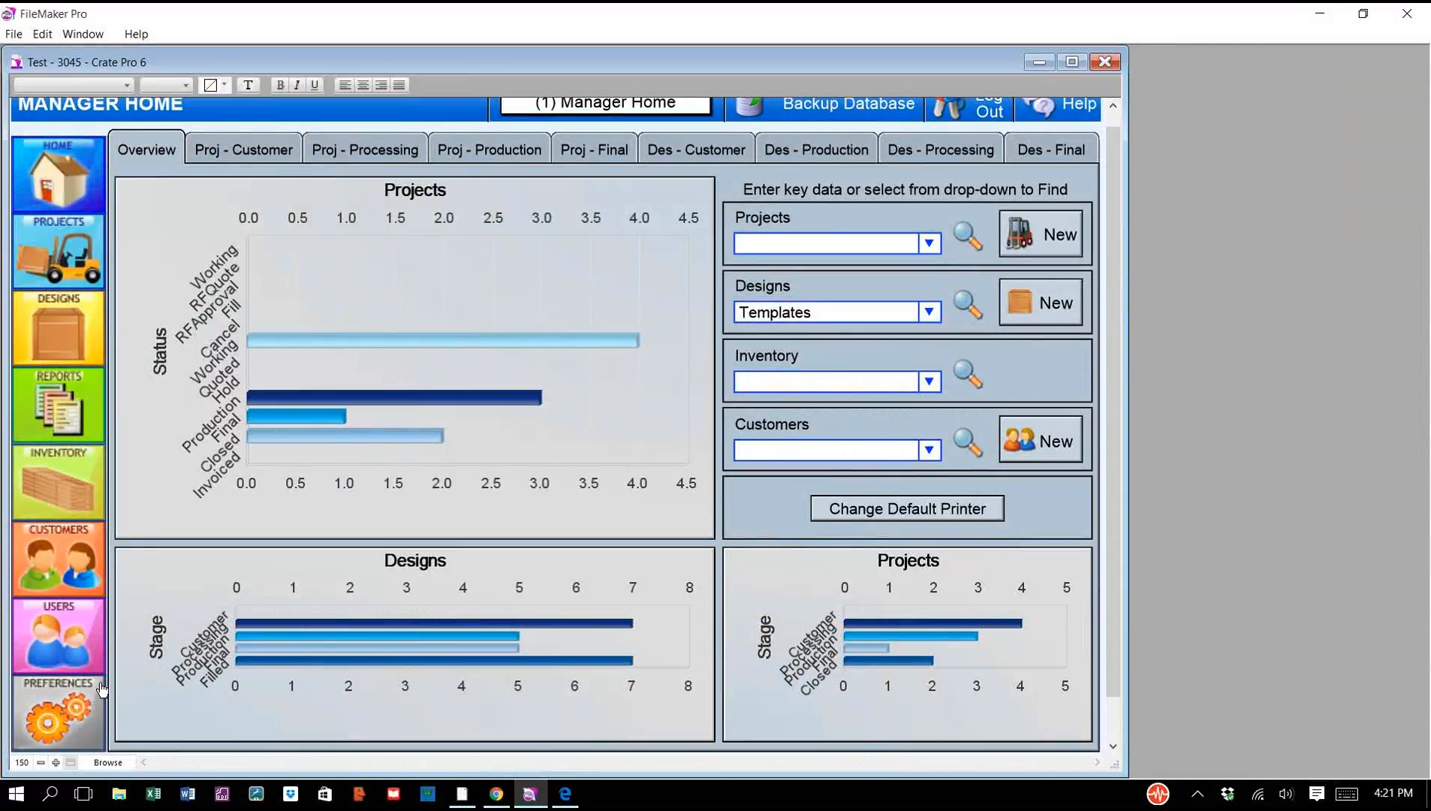
{"action": "left_click", "coordinate": [78, 707]}
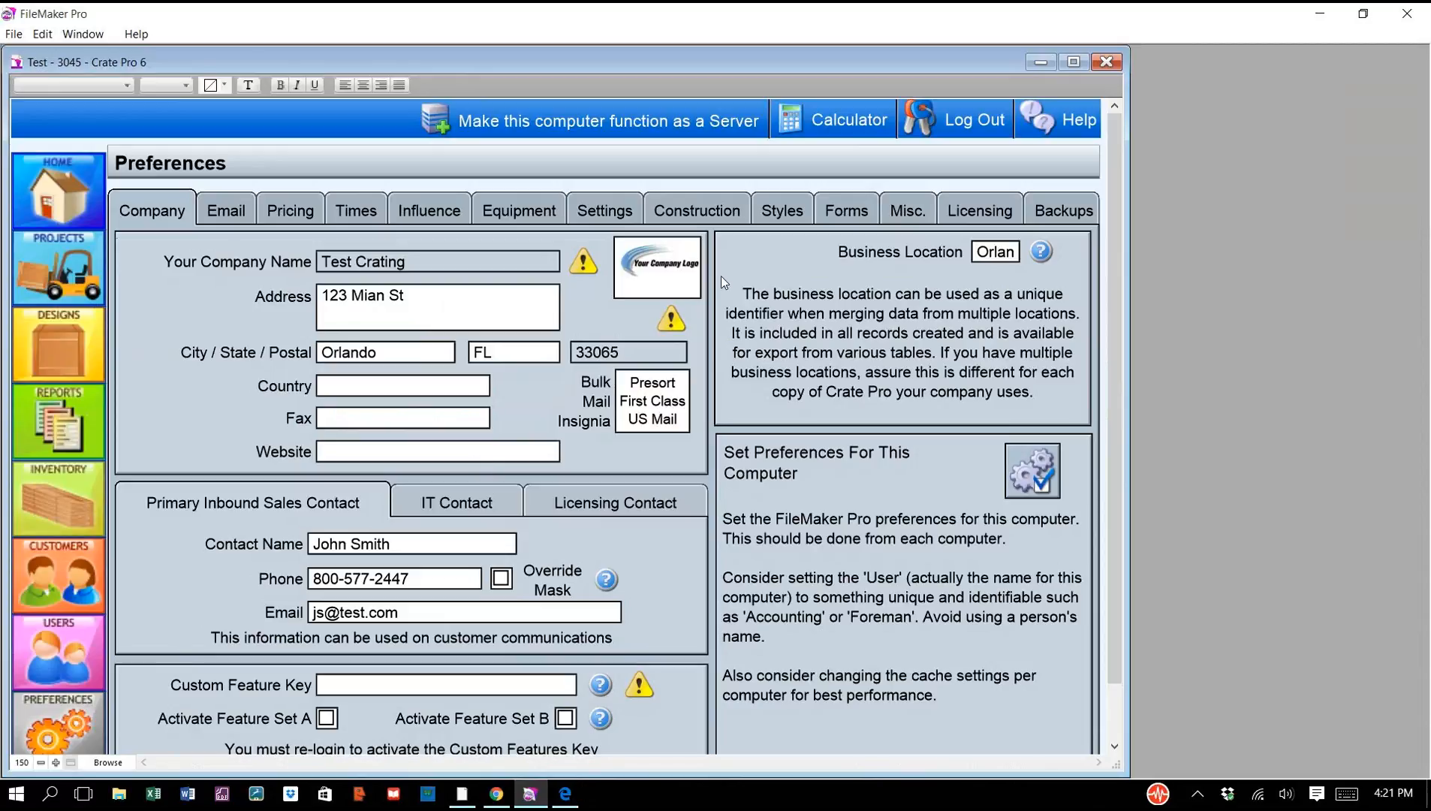
{"action": "left_click", "coordinate": [796, 211]}
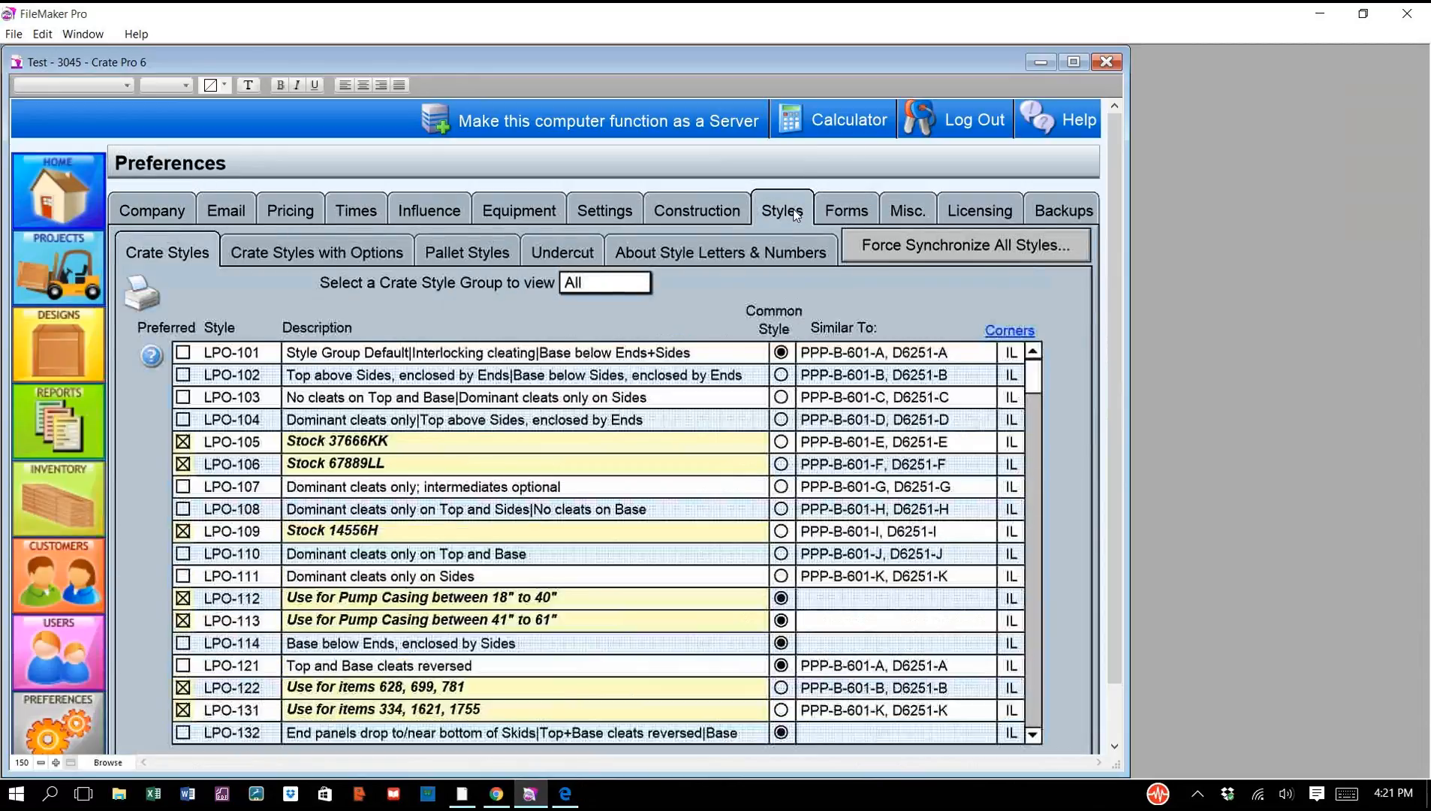
{"action": "scroll", "coordinate": [226, 353], "scroll_direction": "down", "scroll_amount": 1}
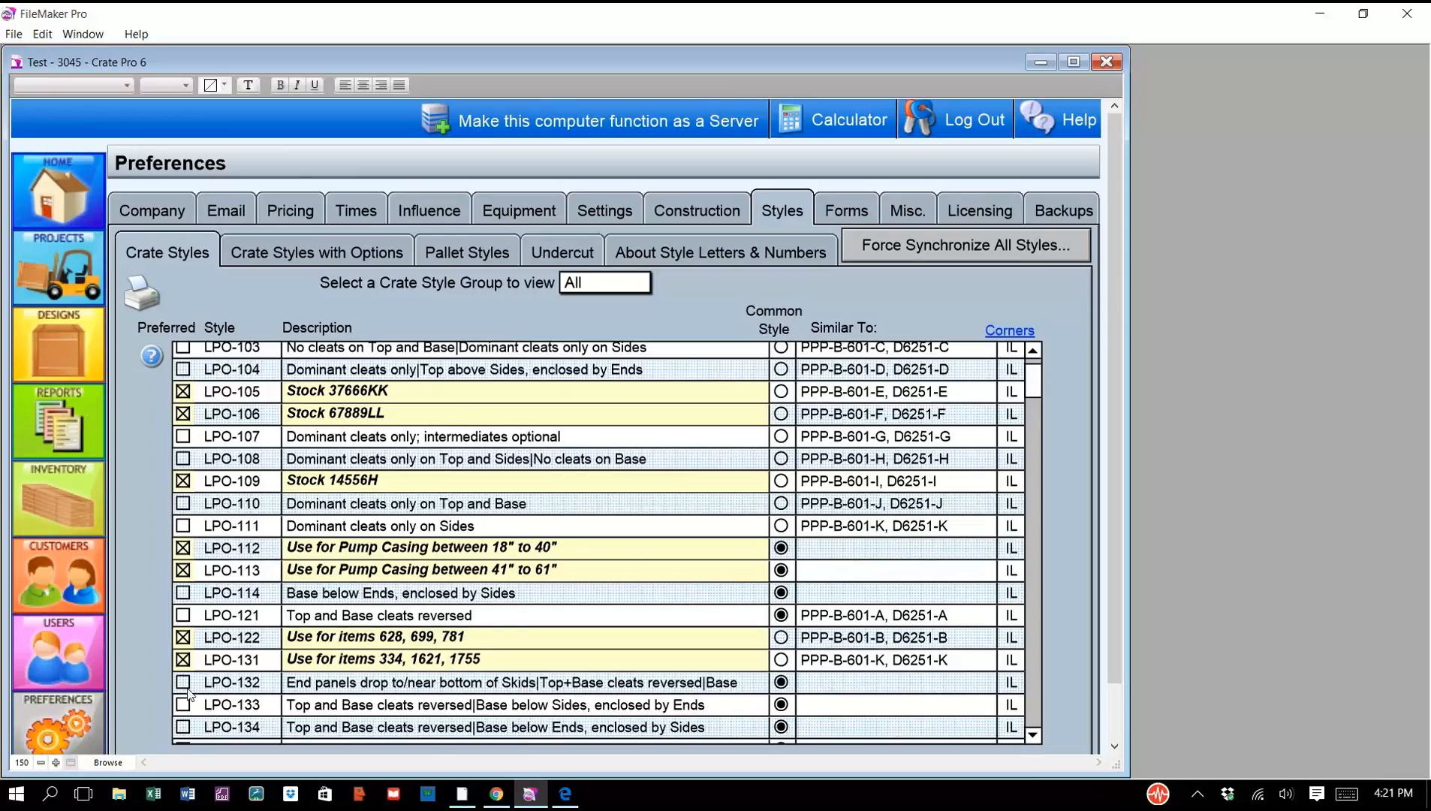
{"action": "left_click", "coordinate": [449, 366]}
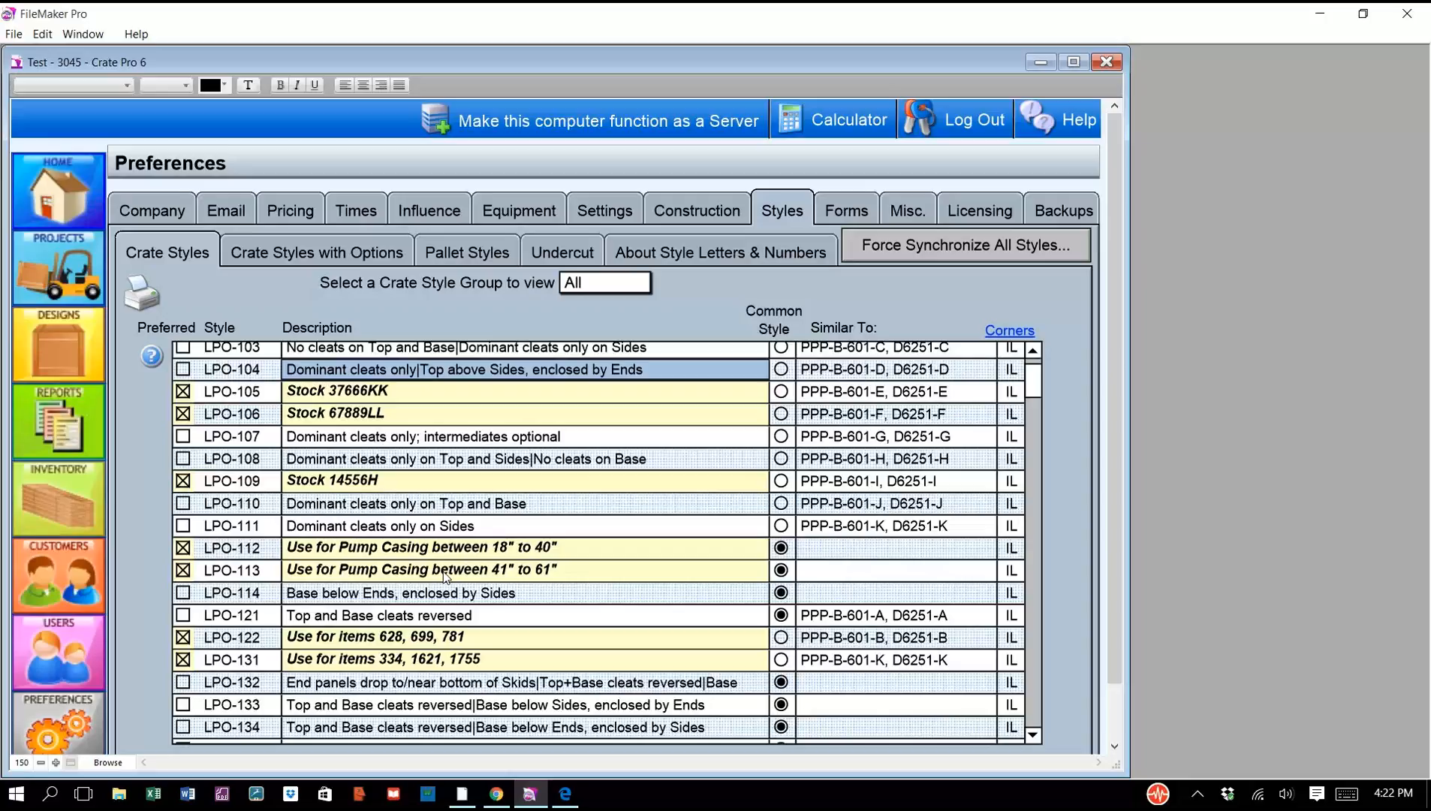
- Try toggling the Plywood and Lumber base types of LPO-101 in the crate styles with options, and view the style group choices
{"action": "left_click", "coordinate": [301, 253]}
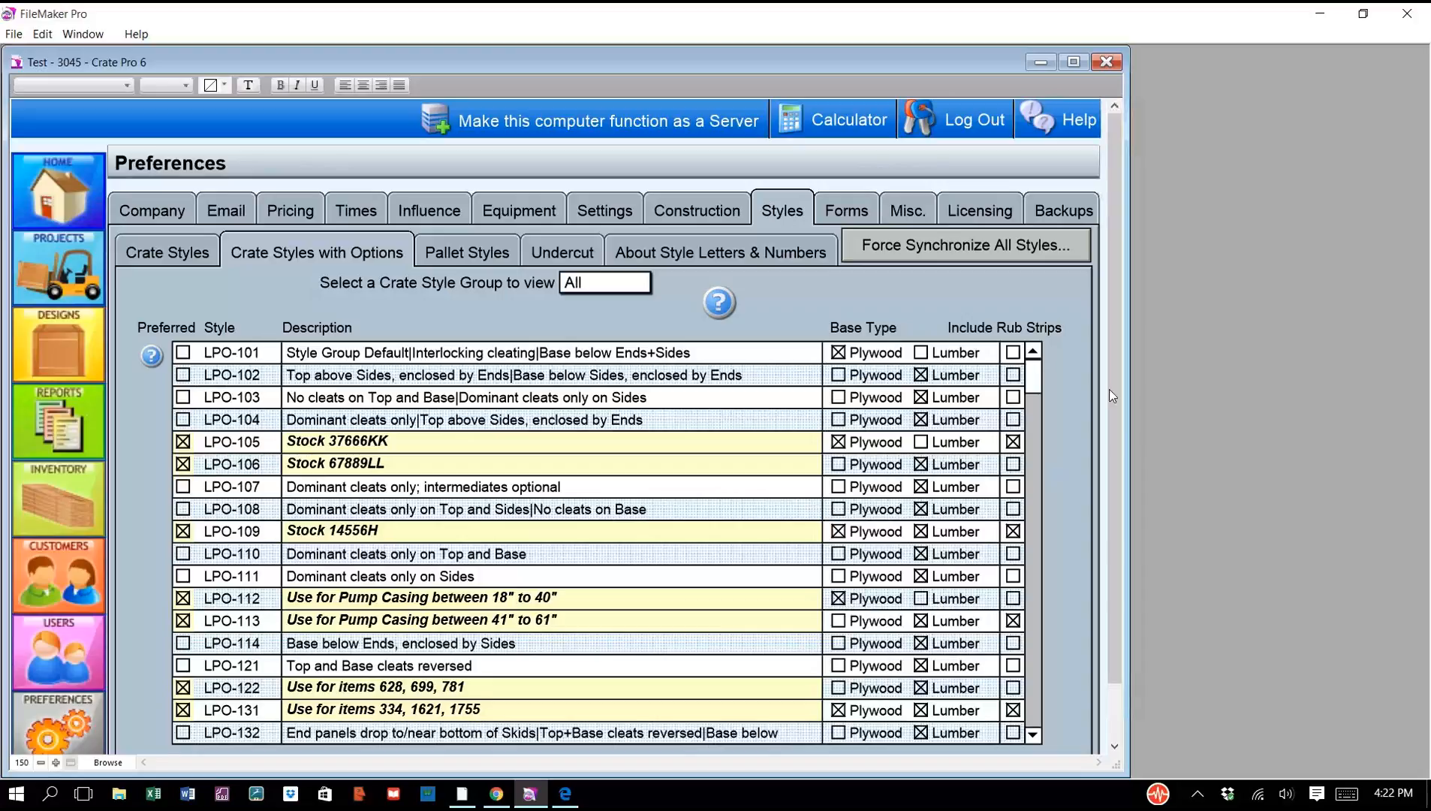
{"action": "left_click", "coordinate": [922, 355]}
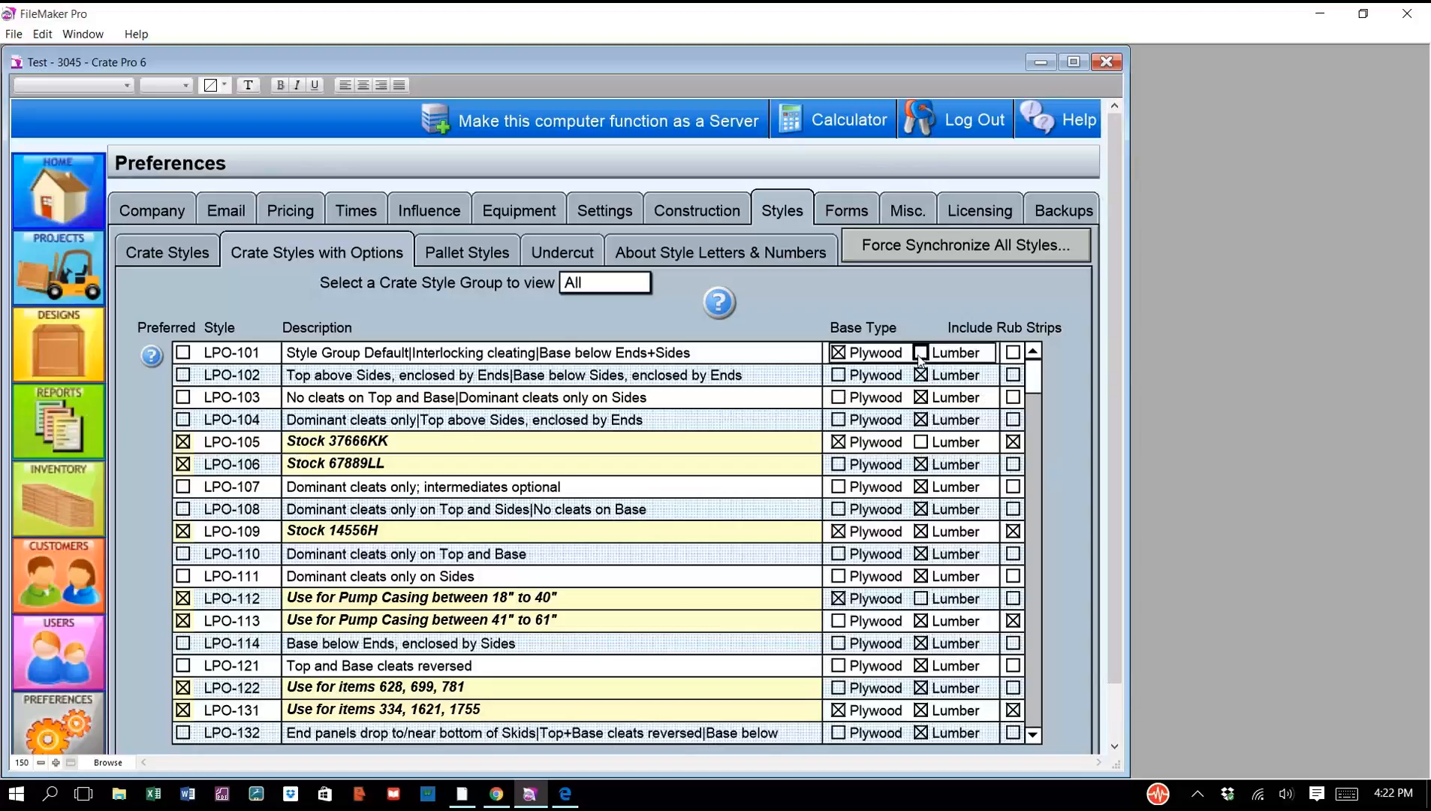
{"action": "left_click", "coordinate": [871, 354]}
{"action": "left_click", "coordinate": [853, 357]}
{"action": "left_click", "coordinate": [922, 354]}
{"action": "left_click", "coordinate": [637, 291]}
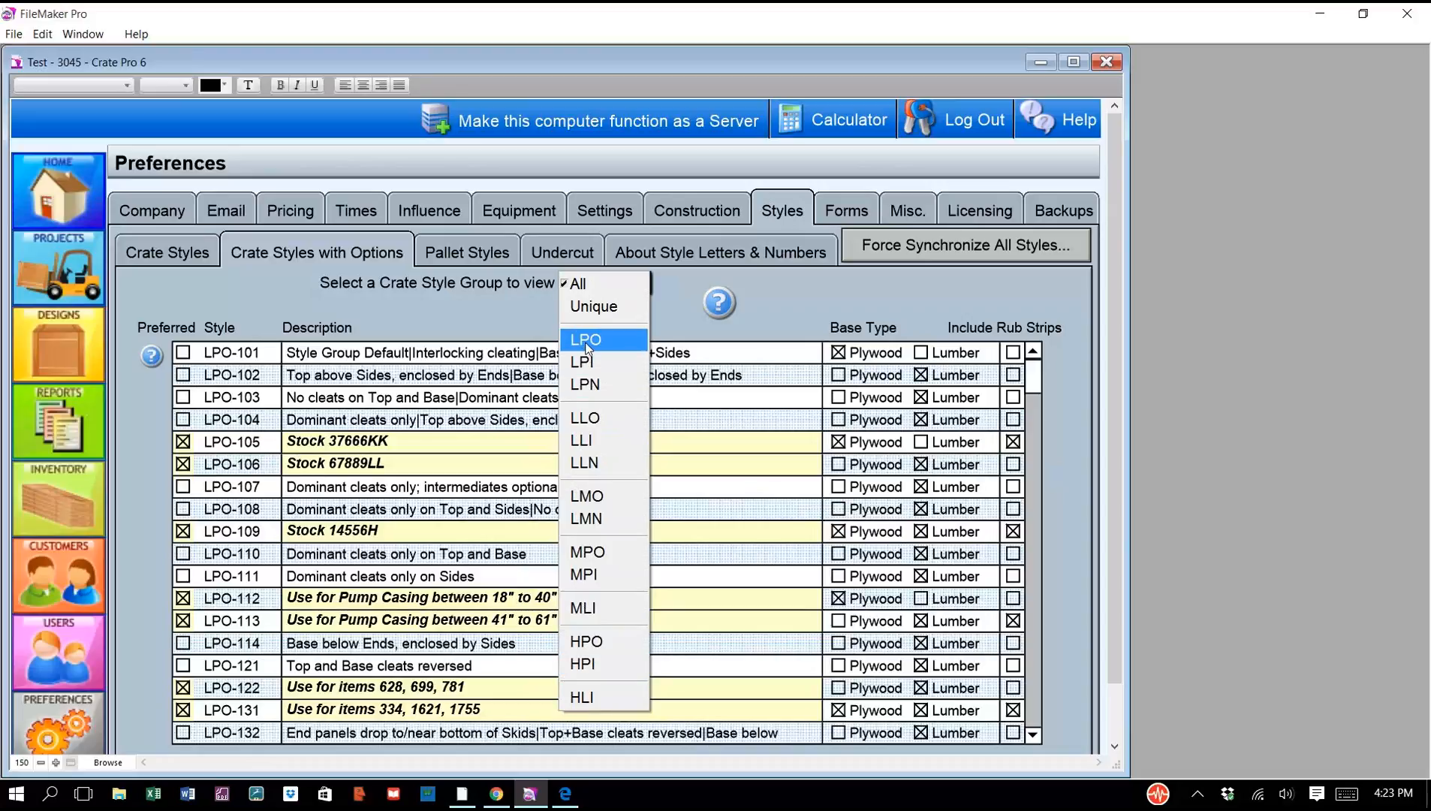
{"action": "left_click", "coordinate": [280, 300]}
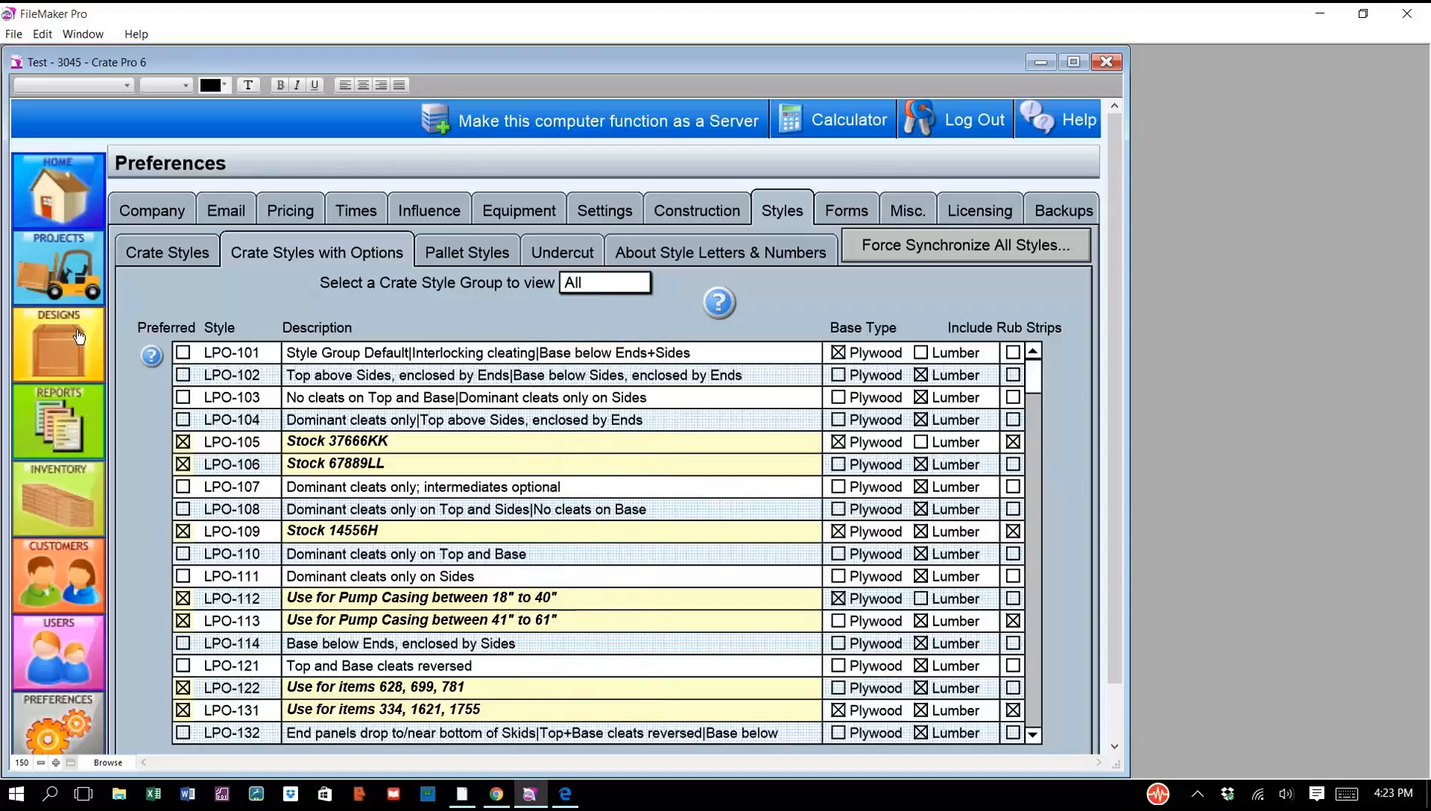
- Set the preference for where new designs navigate to Preferred
{"action": "left_click", "coordinate": [625, 209]}
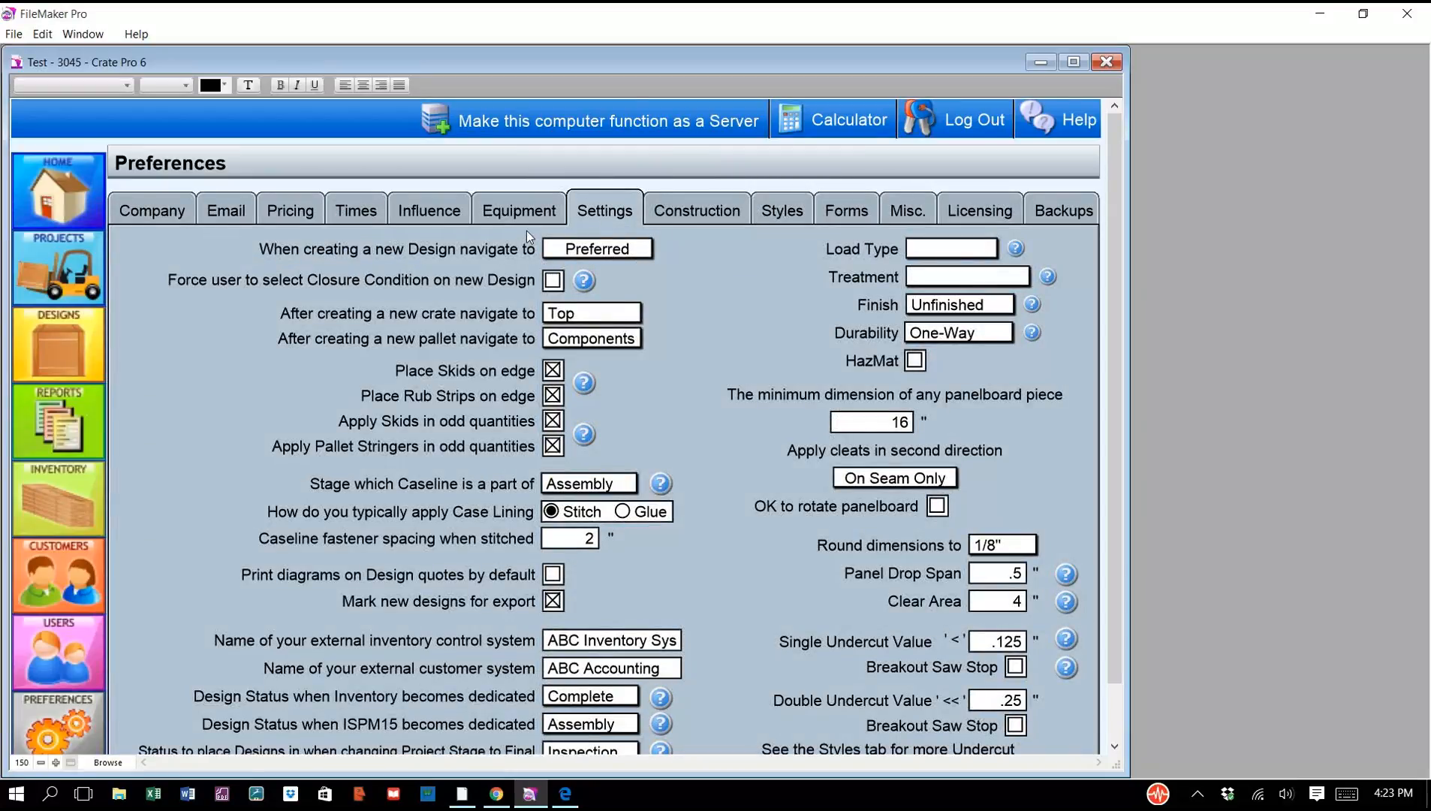
{"action": "left_click", "coordinate": [639, 248]}
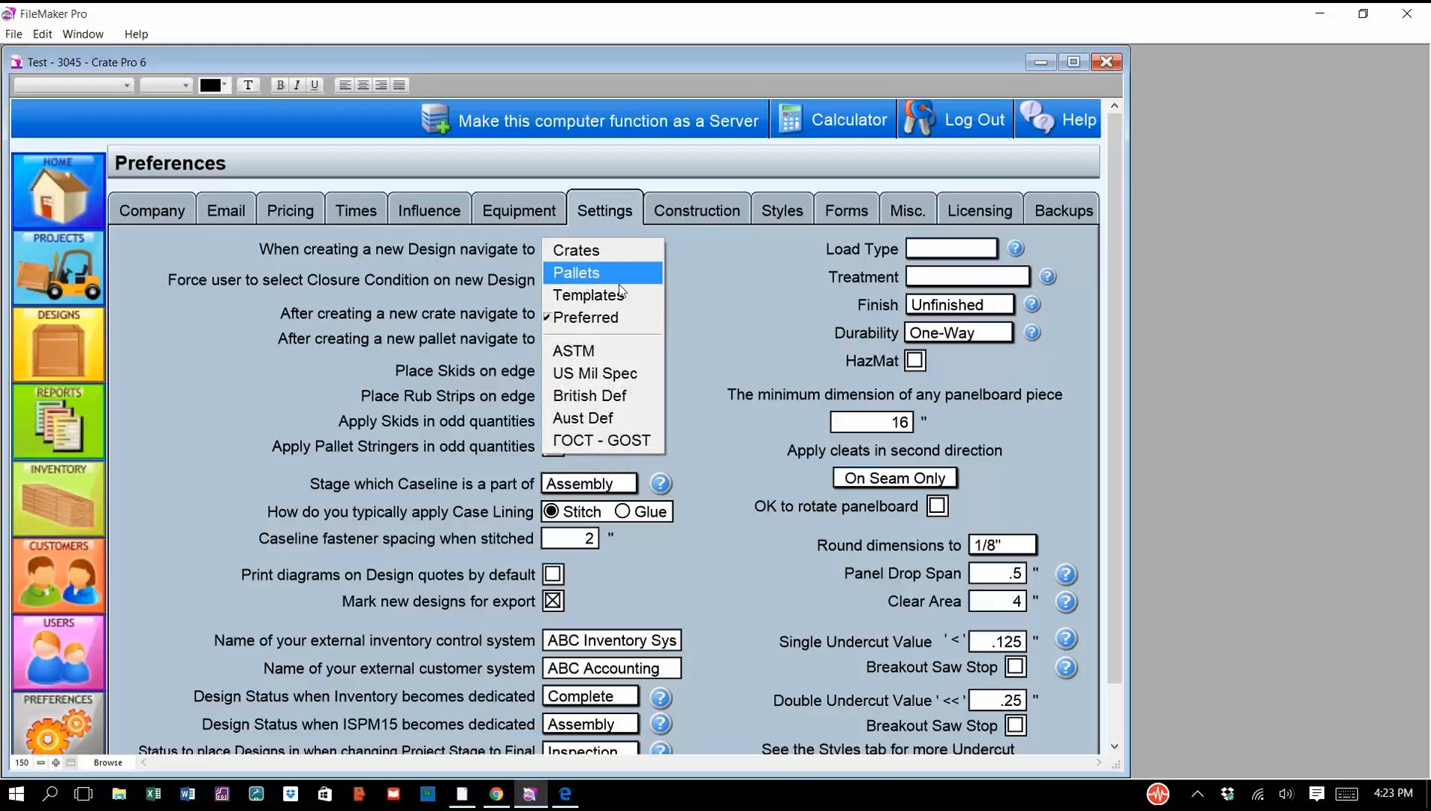
{"action": "left_click", "coordinate": [612, 322]}
- Start a new design and preview the textured diagrams of preferred styles LPO-105, LPO-106 and LPO-109
{"action": "left_click", "coordinate": [36, 355]}
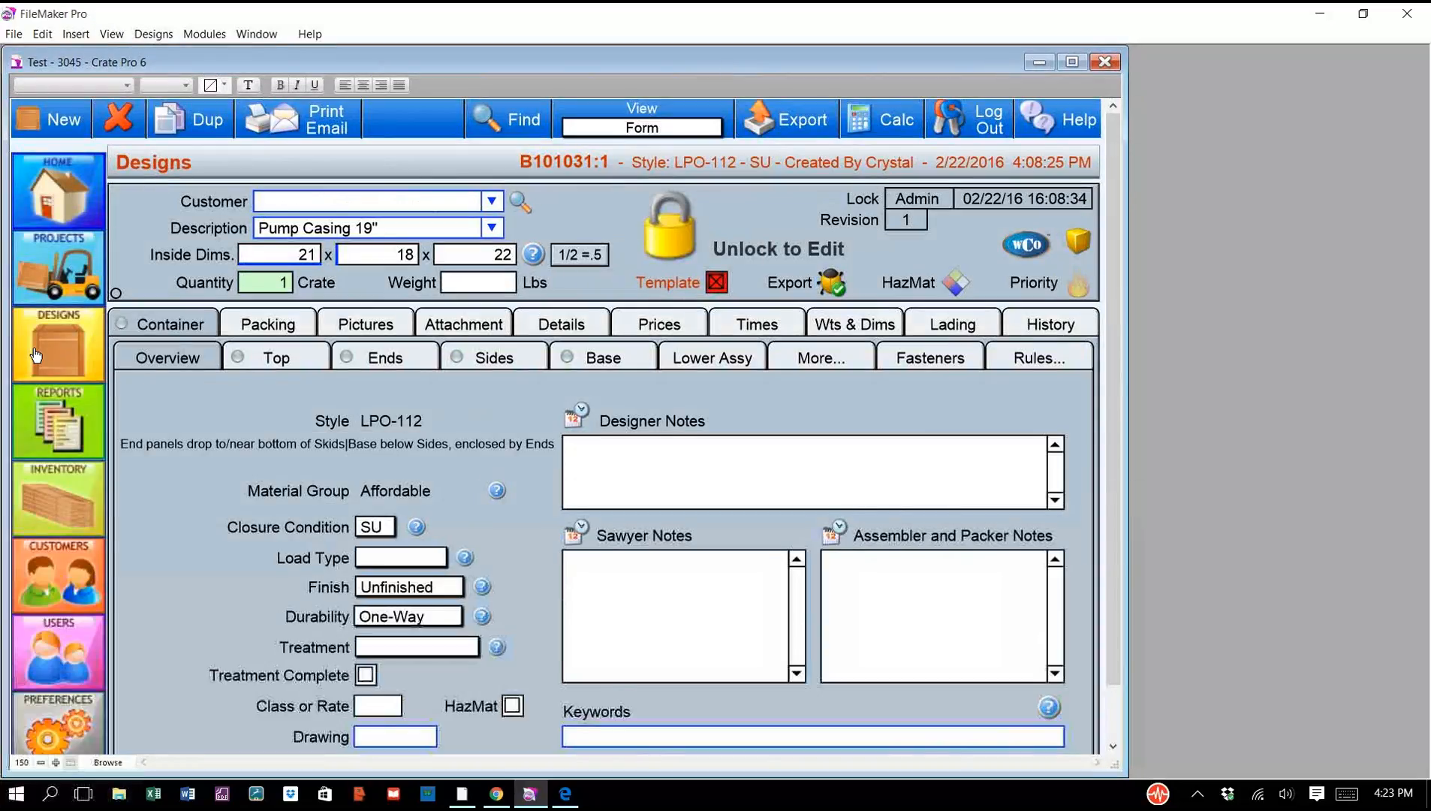
{"action": "left_click", "coordinate": [60, 128]}
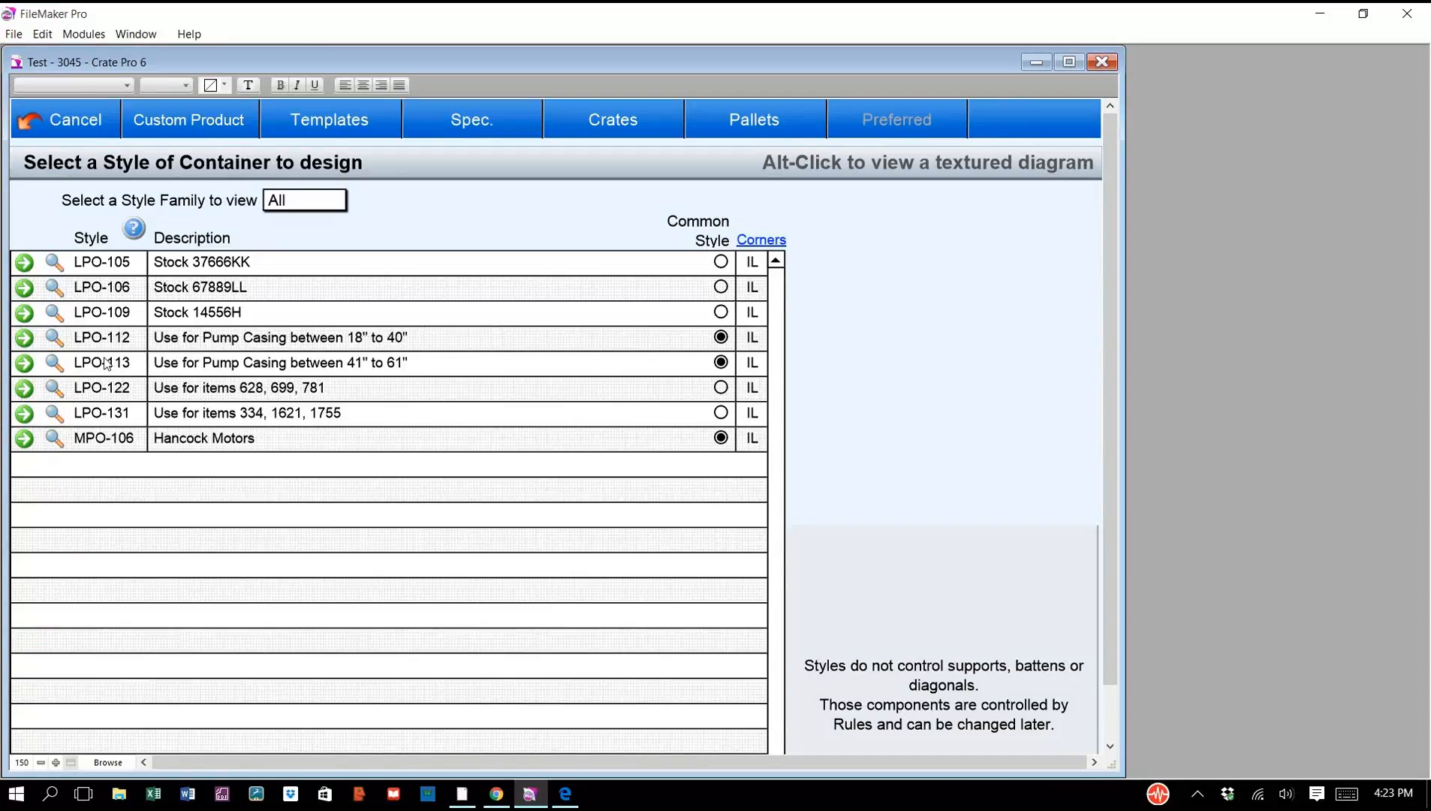
{"action": "left_click", "coordinate": [53, 264]}
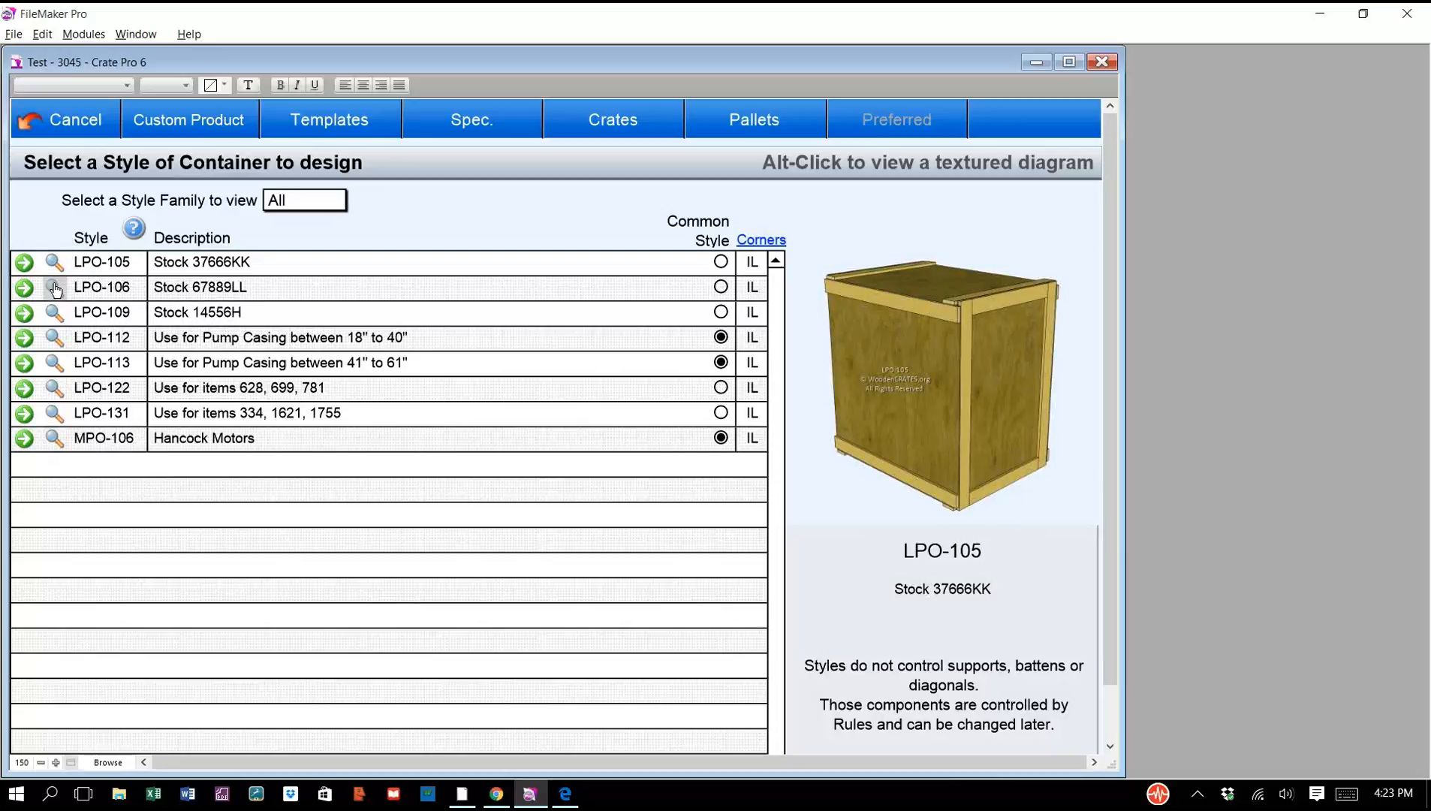
{"action": "left_click", "coordinate": [55, 289]}
{"action": "left_click", "coordinate": [55, 314]}
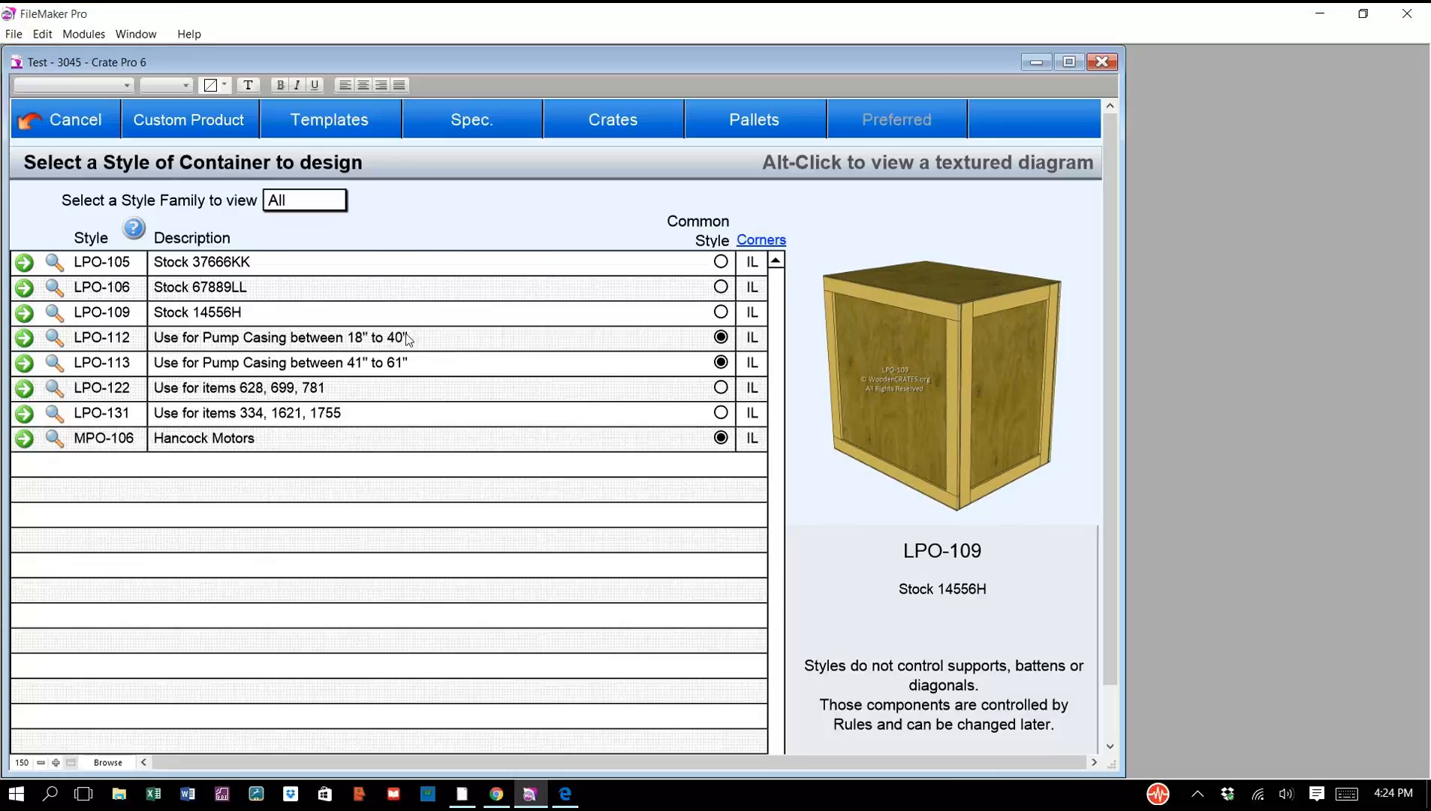
- Preview the line diagrams of styles LPO-105, LPO-106 and LPO-109
{"action": "left_click", "coordinate": [57, 262]}
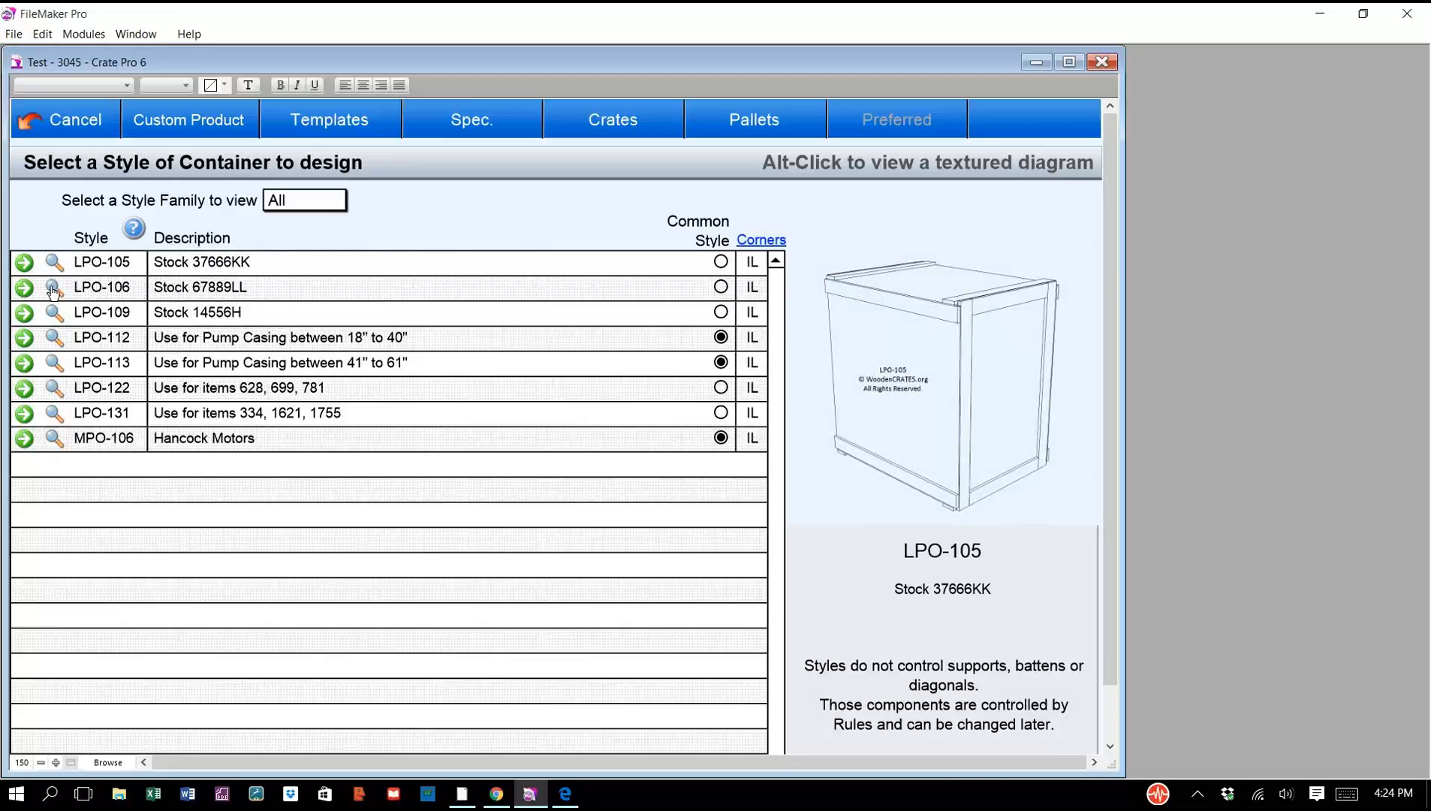
{"action": "left_click", "coordinate": [51, 288]}
{"action": "left_click", "coordinate": [56, 314]}
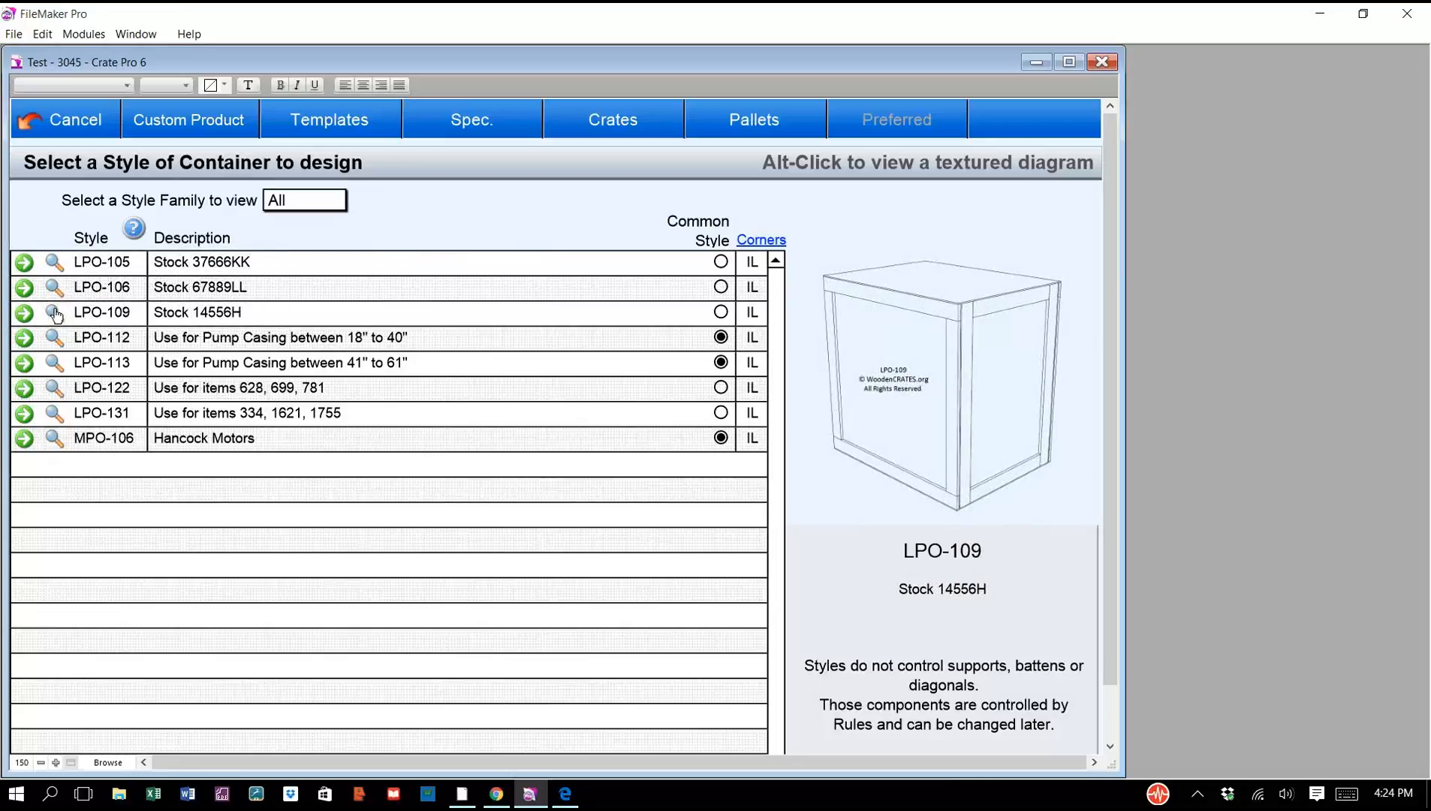
- View the enlarged textured diagram of style LPO-131 and close it
{"action": "left_click", "coordinate": [54, 413], "text": "alt"}
{"action": "left_click", "coordinate": [929, 427]}
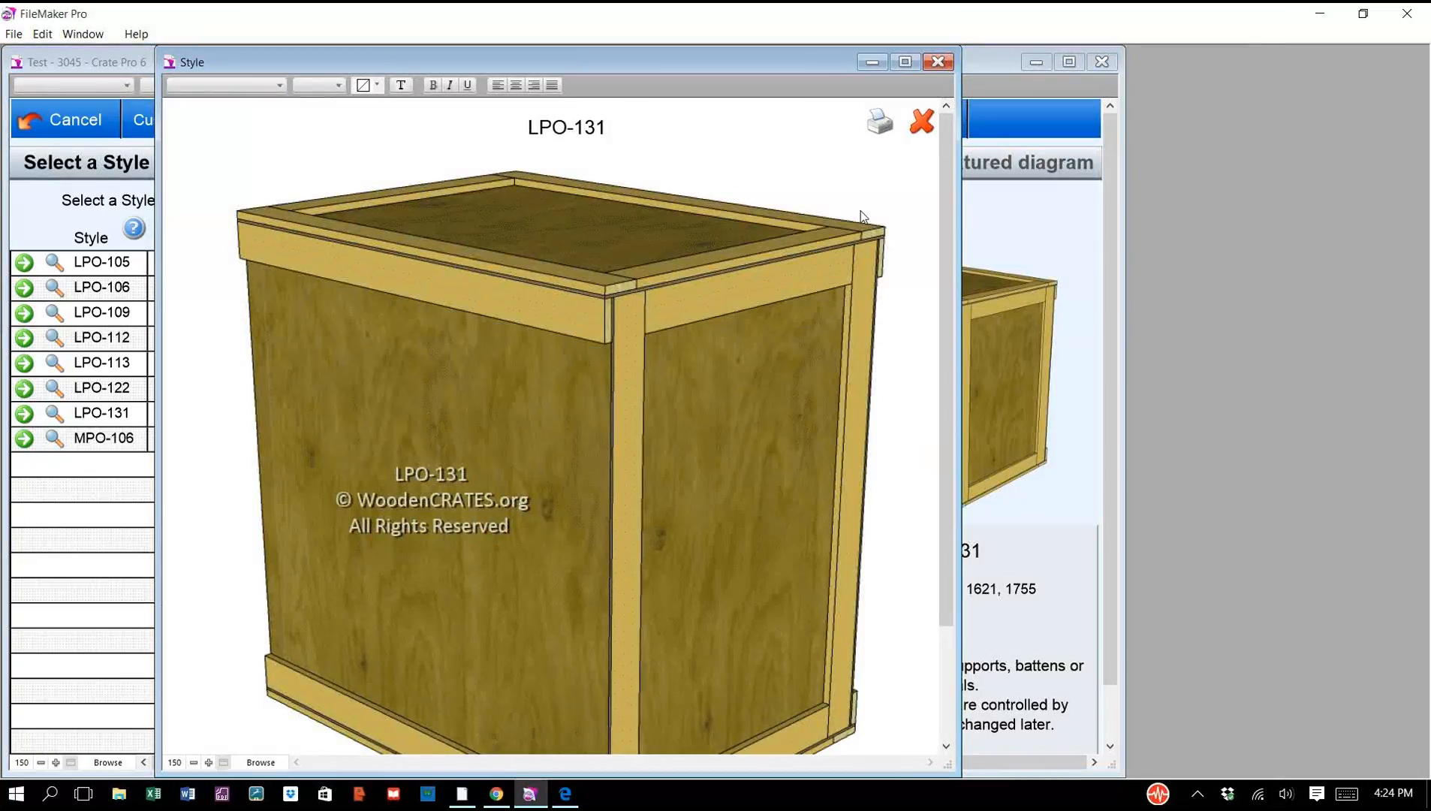
{"action": "left_click", "coordinate": [921, 123]}
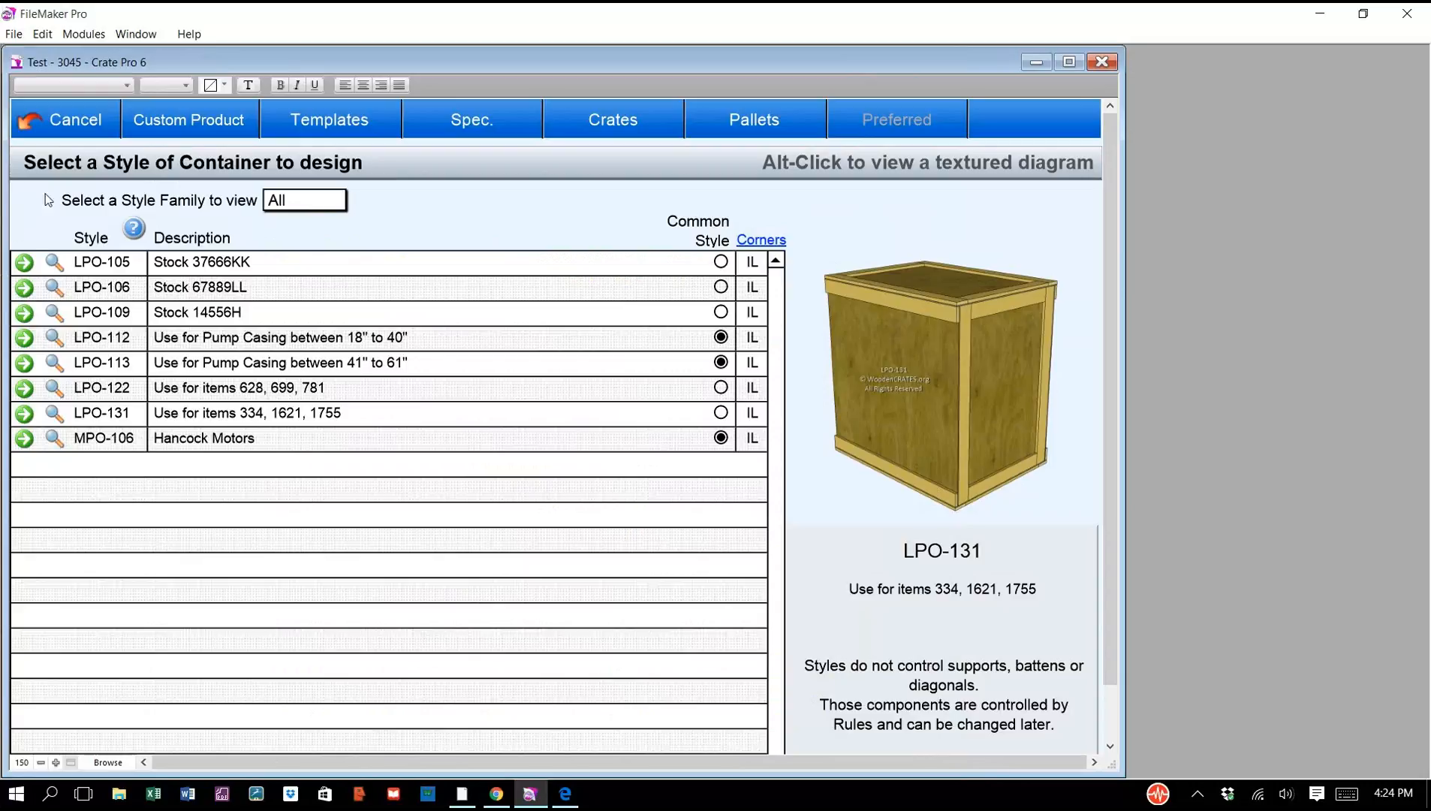
- Fill in an LPO-105 design with a blank description and inside dimensions of 25 x 22 x 18, and cancel it
{"action": "left_click", "coordinate": [25, 264]}
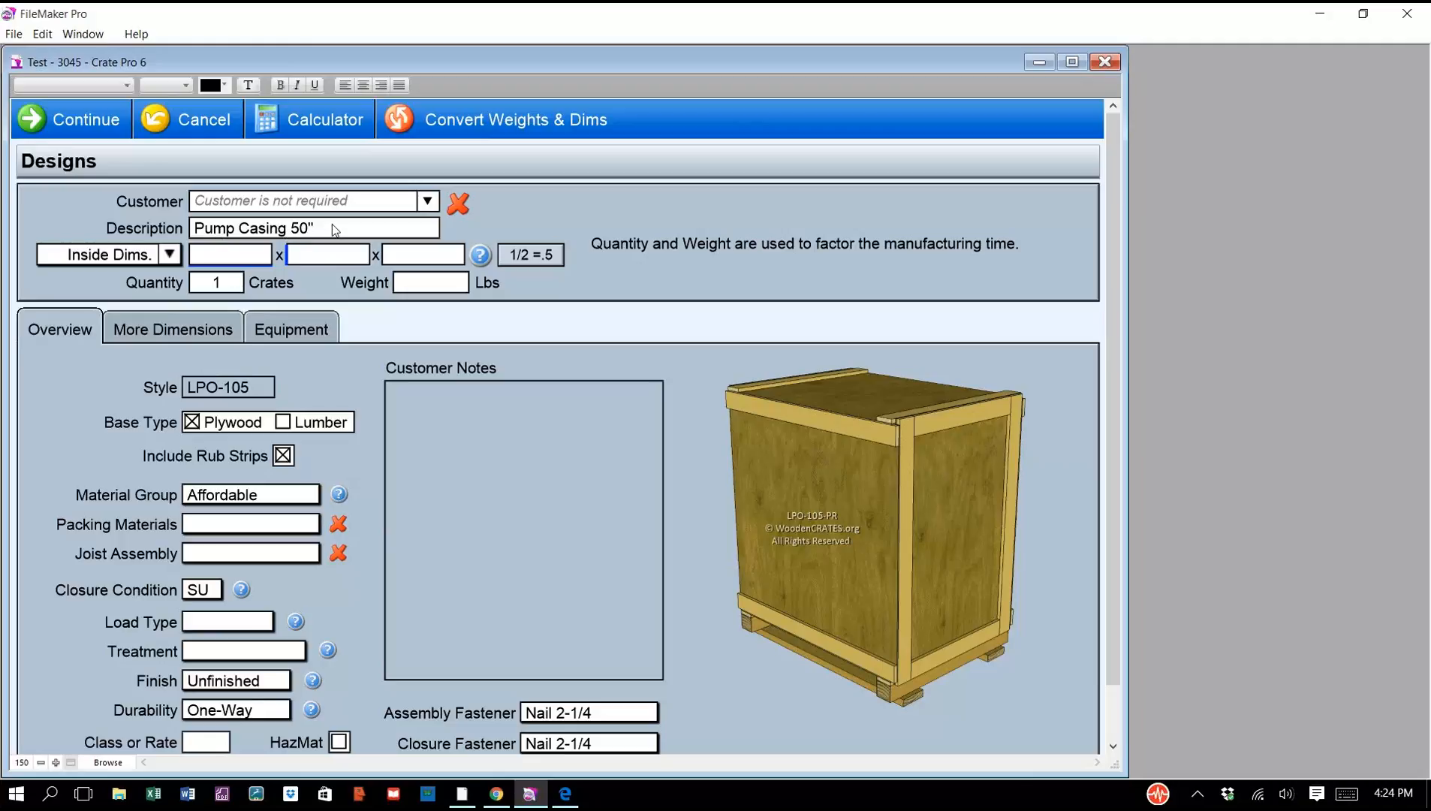
{"action": "left_click", "coordinate": [333, 225]}
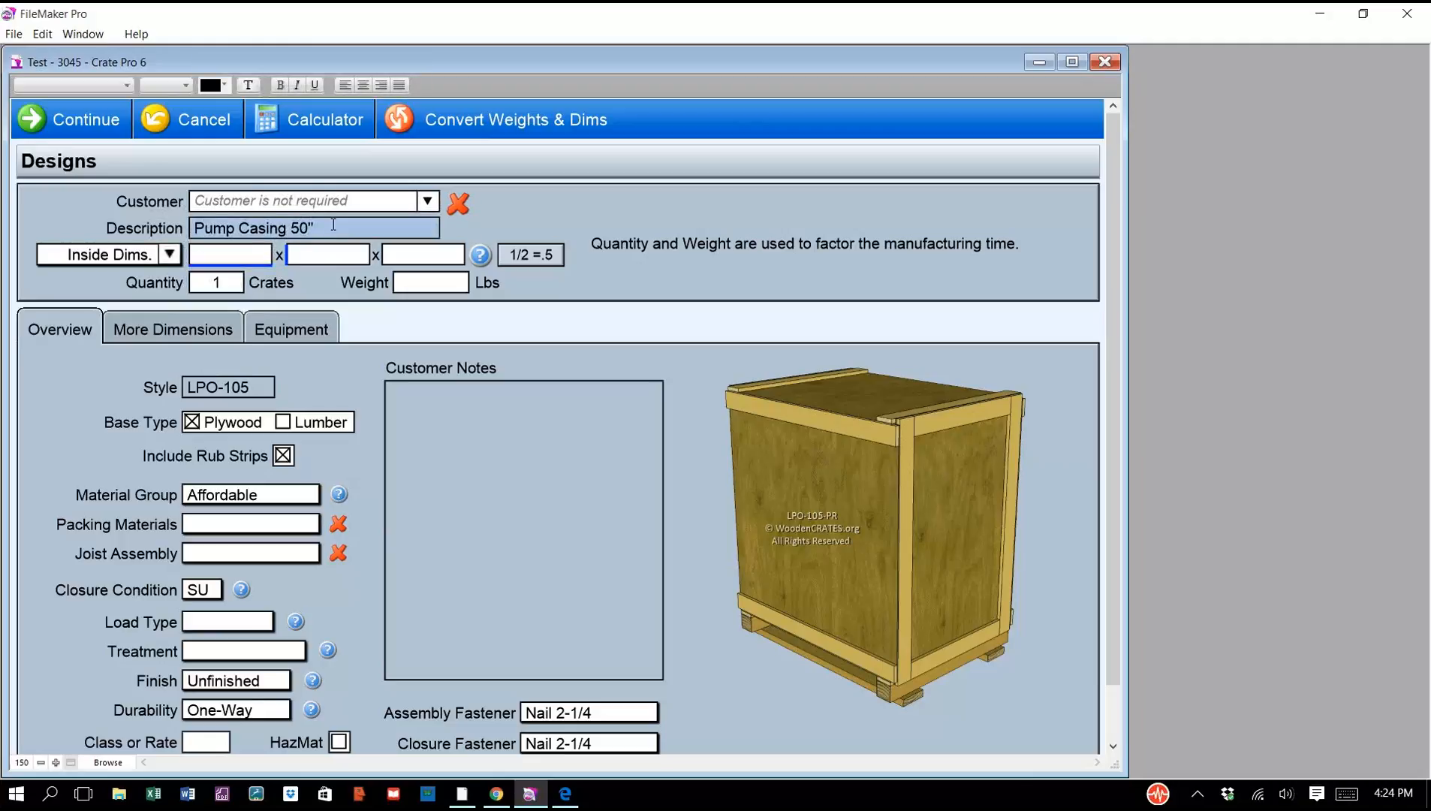
{"action": "key", "text": "ctrl+a"}
{"action": "key", "text": "BackSpace"}
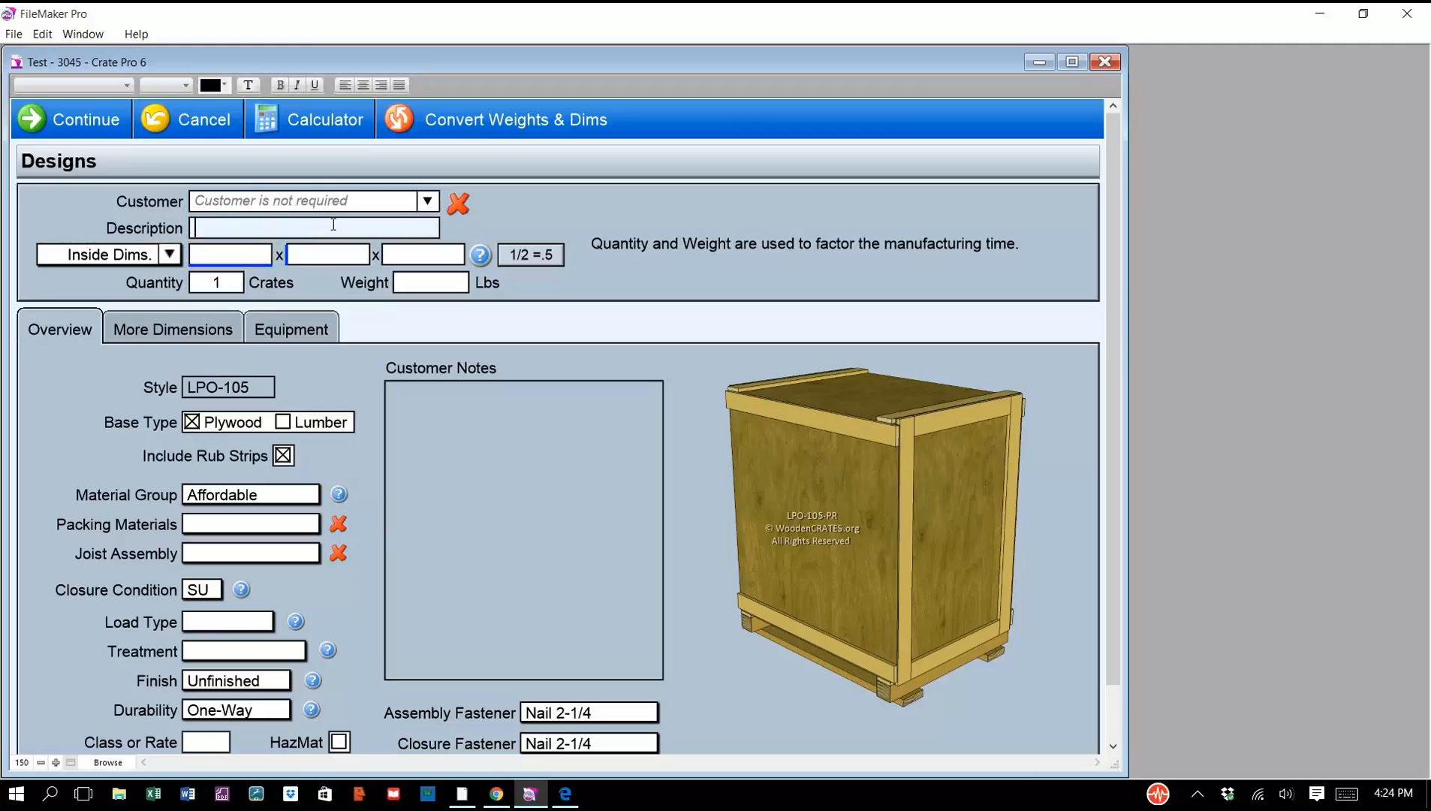
{"action": "left_click", "coordinate": [266, 255]}
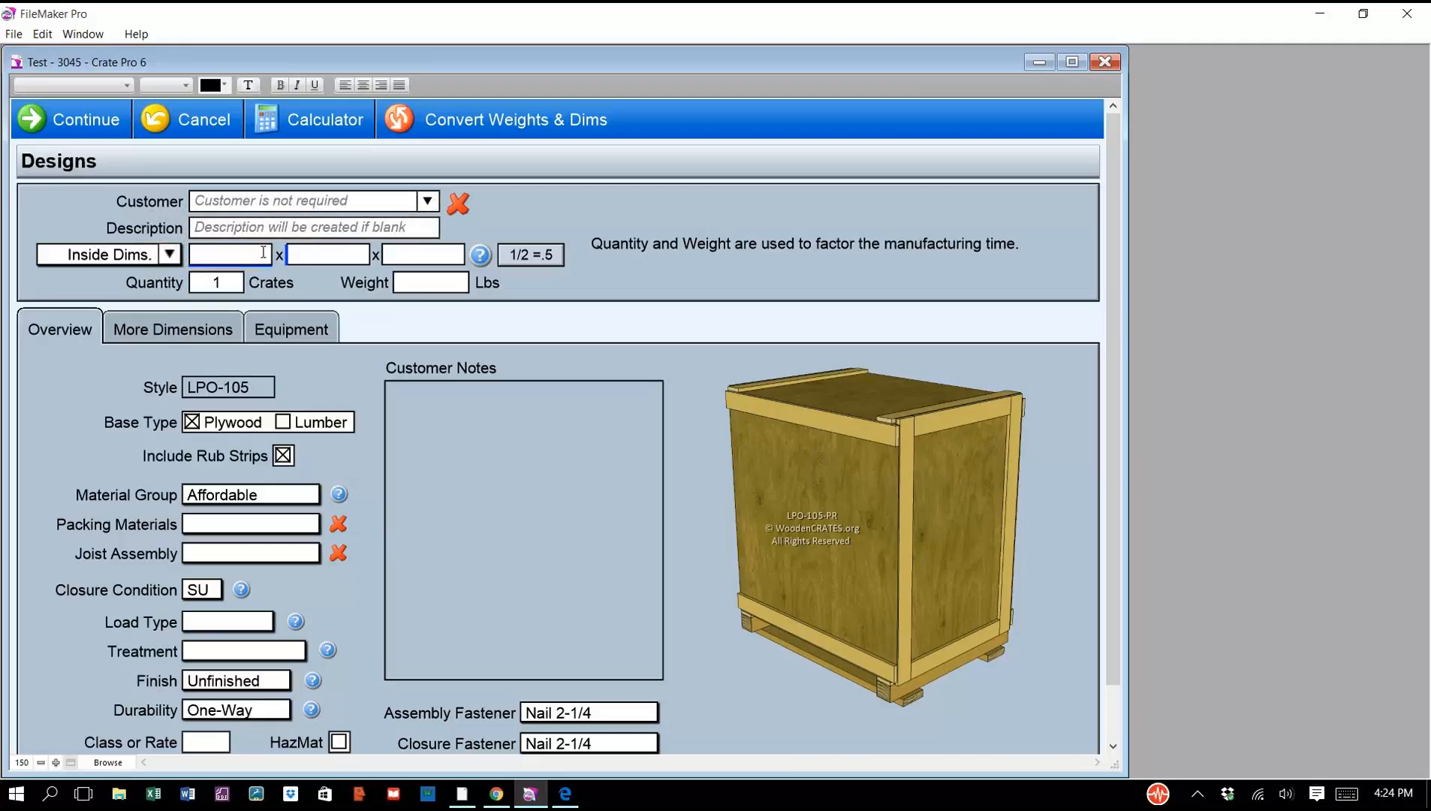
{"action": "type", "text": "25"}
{"action": "key", "text": "Tab"}
{"action": "type", "text": "22"}
{"action": "key", "text": "Tab"}
{"action": "type", "text": "18"}
{"action": "left_click", "coordinate": [180, 120]}
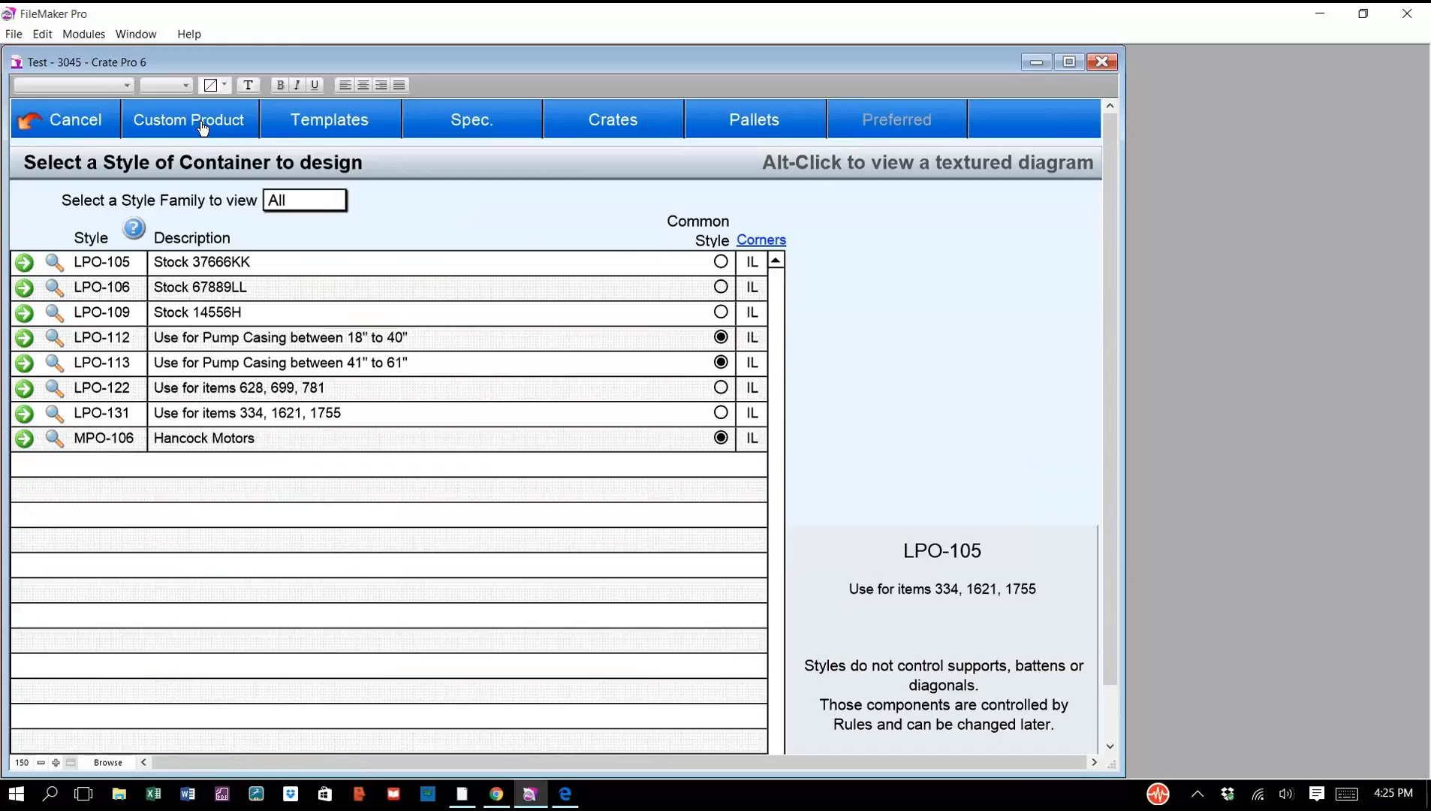
- Create a design described as Pump Casing 51 from the Pump Casing 50" template and unlock it for editing
{"action": "left_click", "coordinate": [353, 126]}
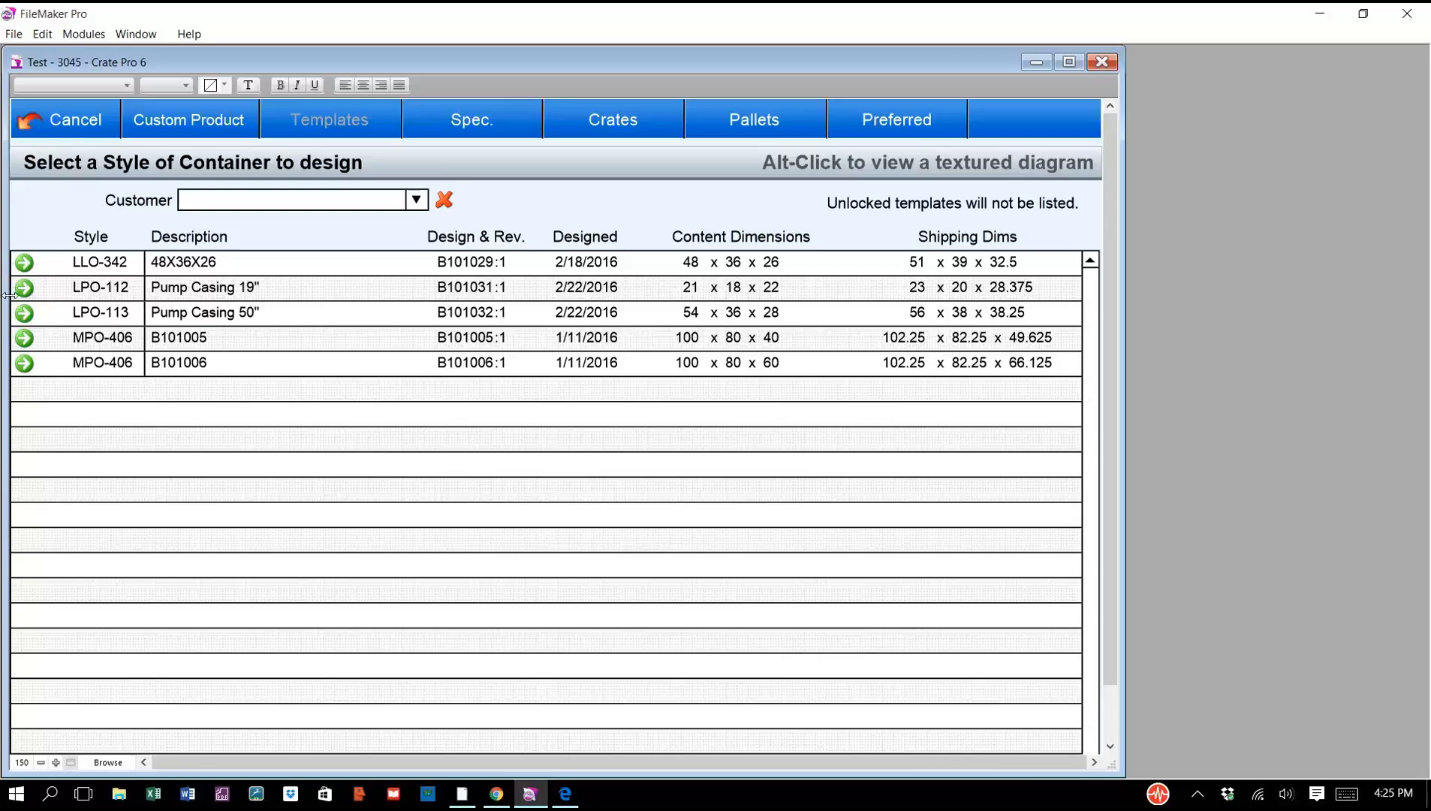
{"action": "left_click", "coordinate": [26, 316]}
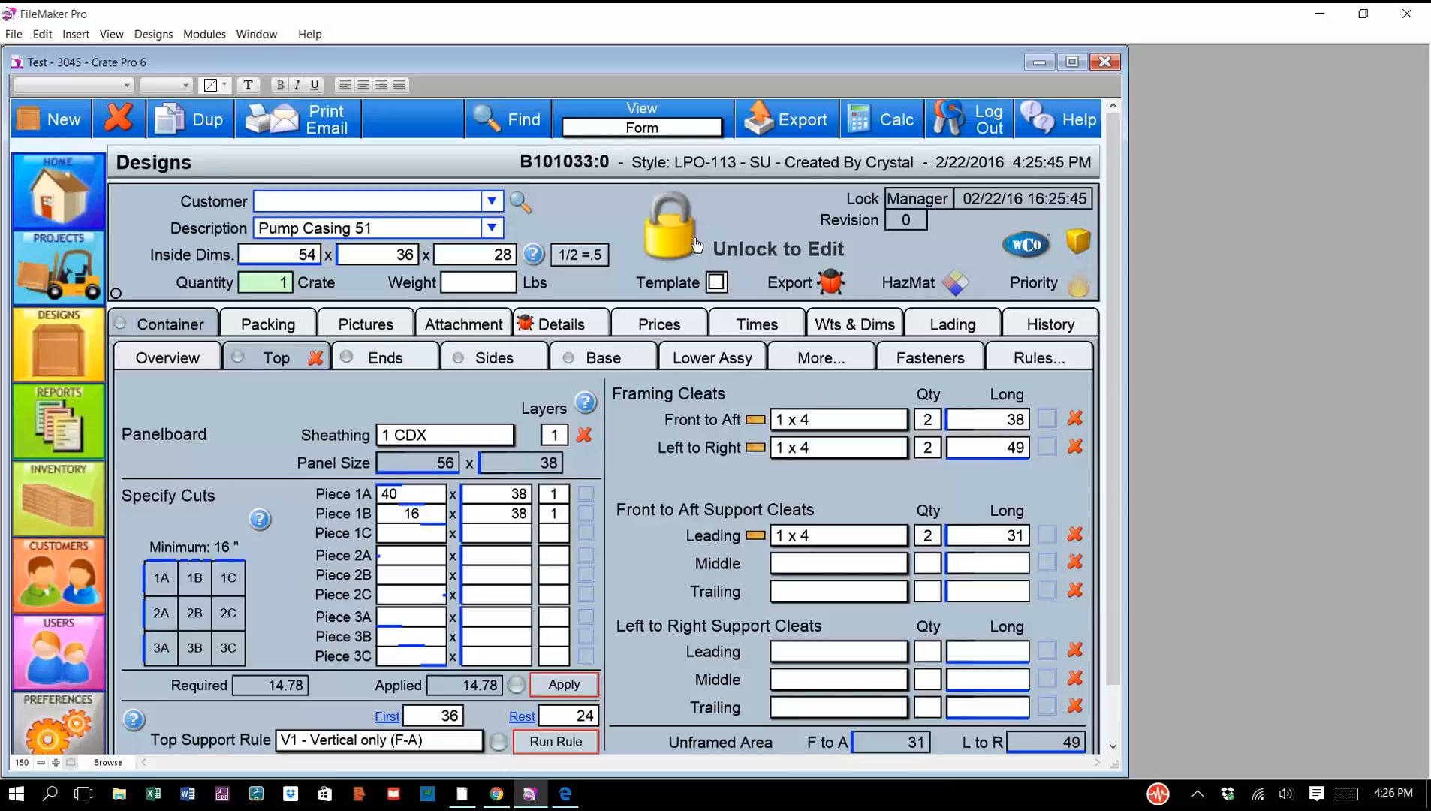
{"action": "left_click", "coordinate": [681, 256]}
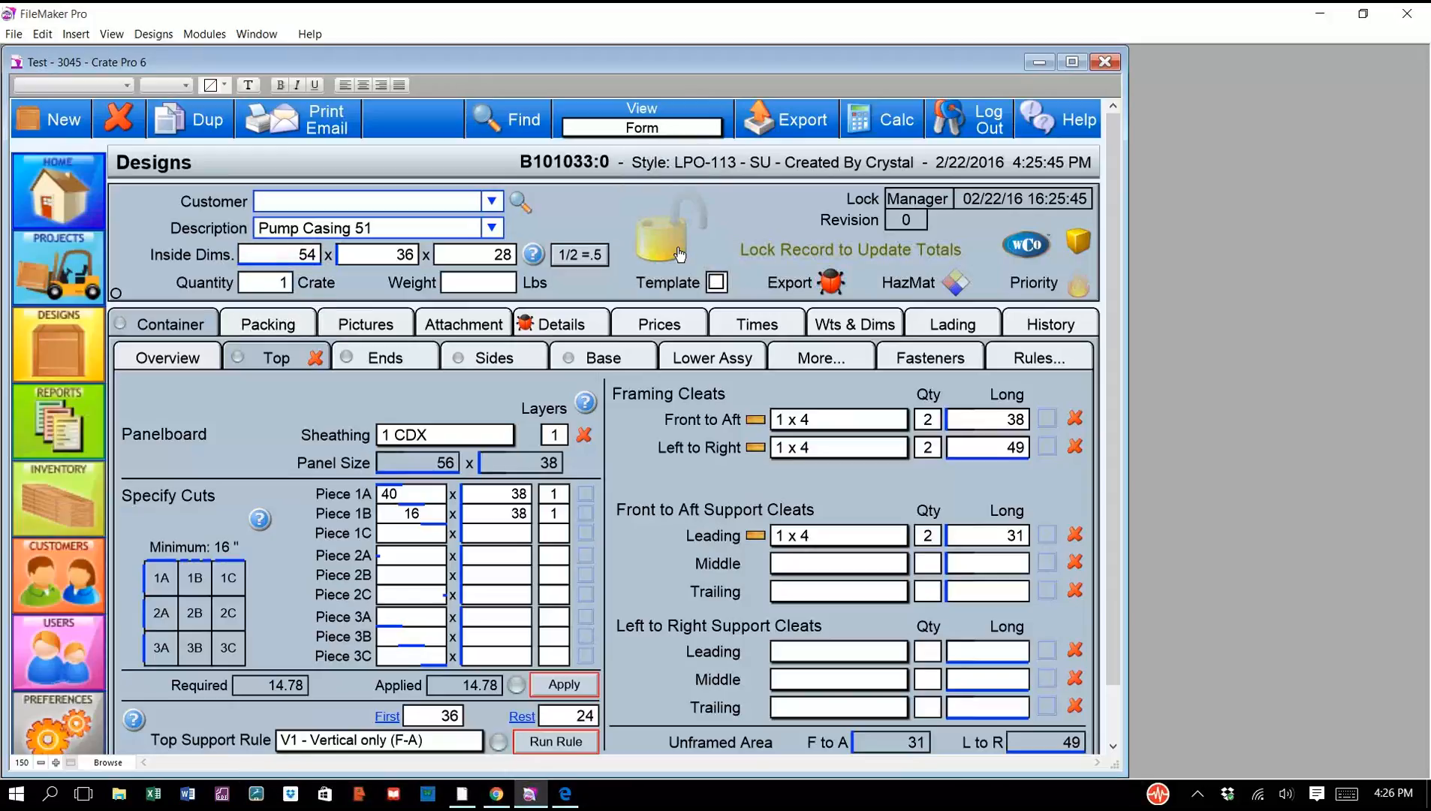
{"action": "left_click", "coordinate": [675, 251]}
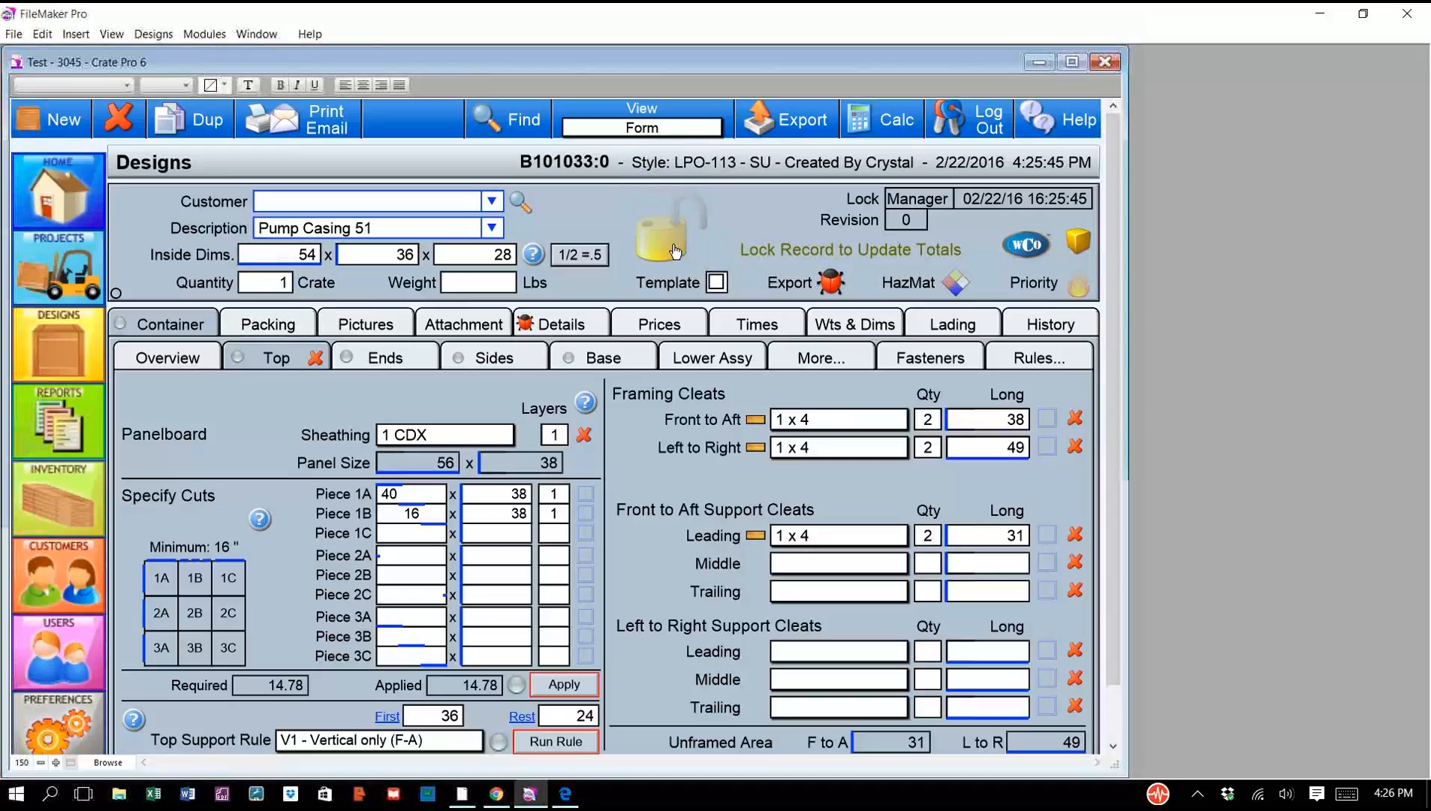